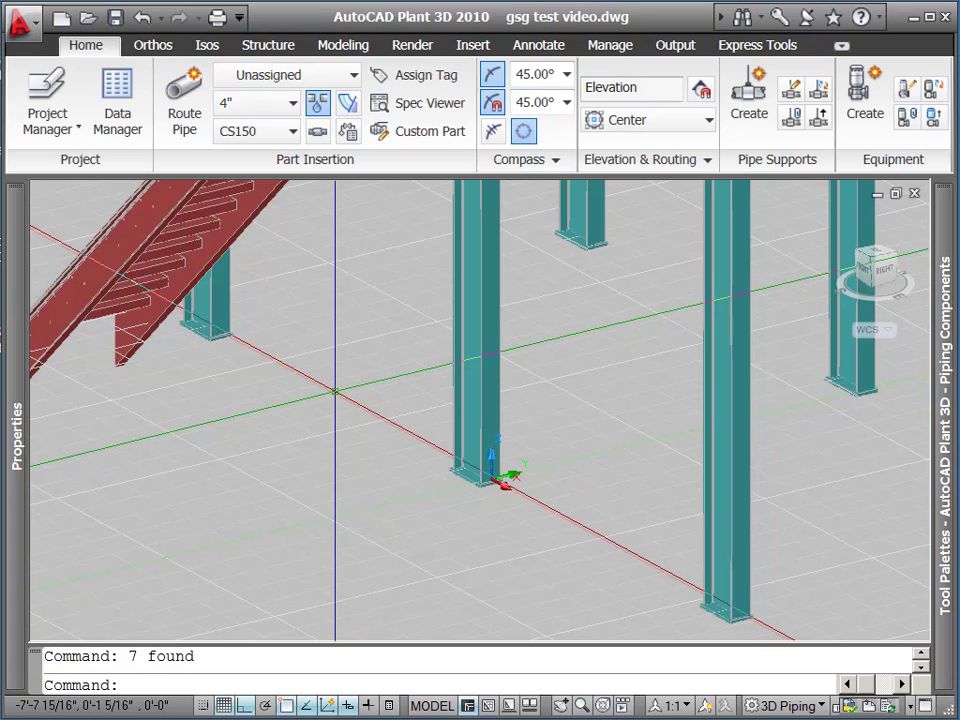
Route a 4" CS150 pipe with an Unassigned line number in front of the stairs, making three straight legs joined by two 90° bends.
click(355, 77)
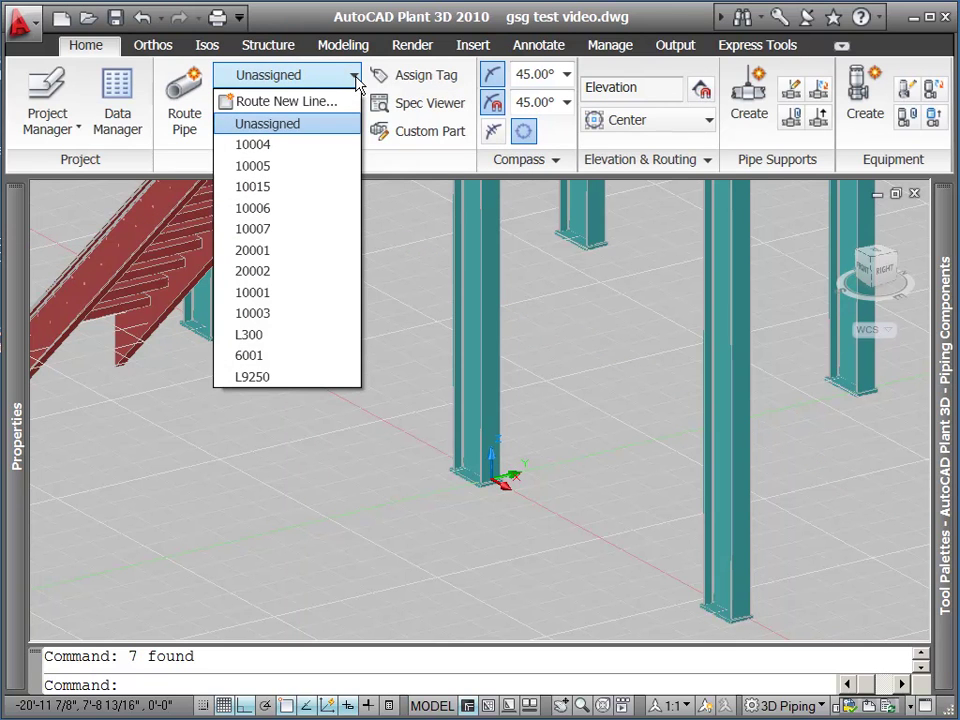
click(272, 128)
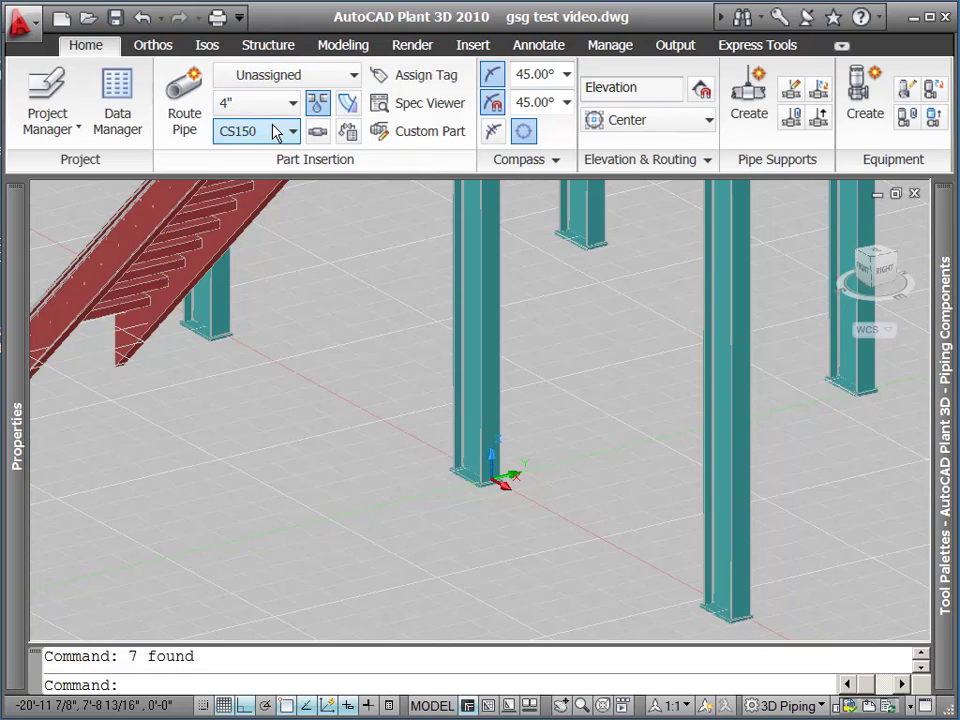
click(190, 104)
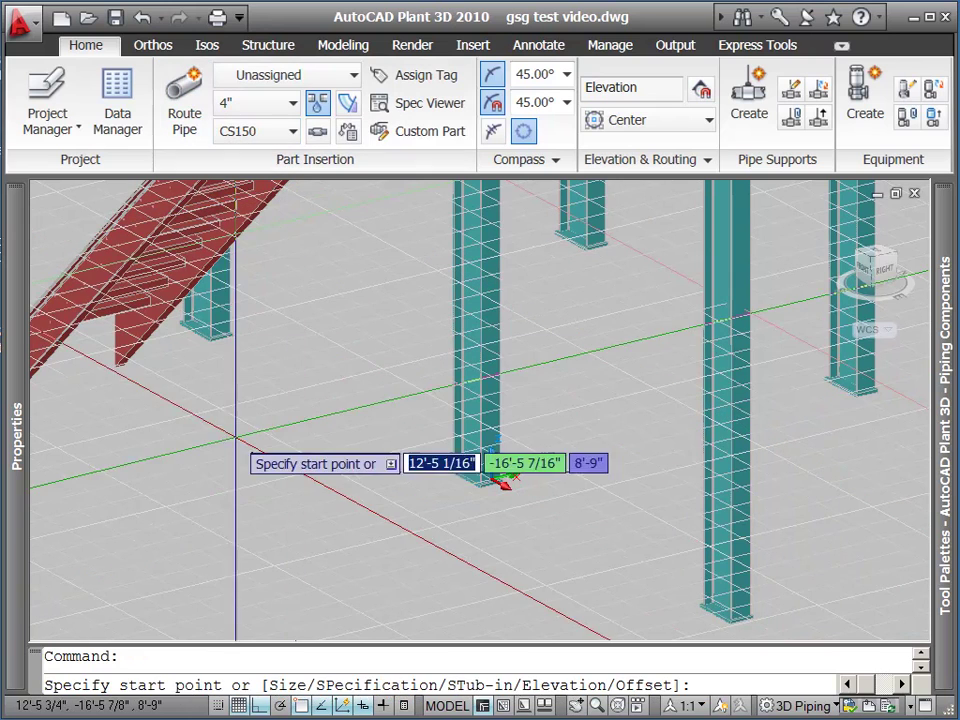
click(197, 403)
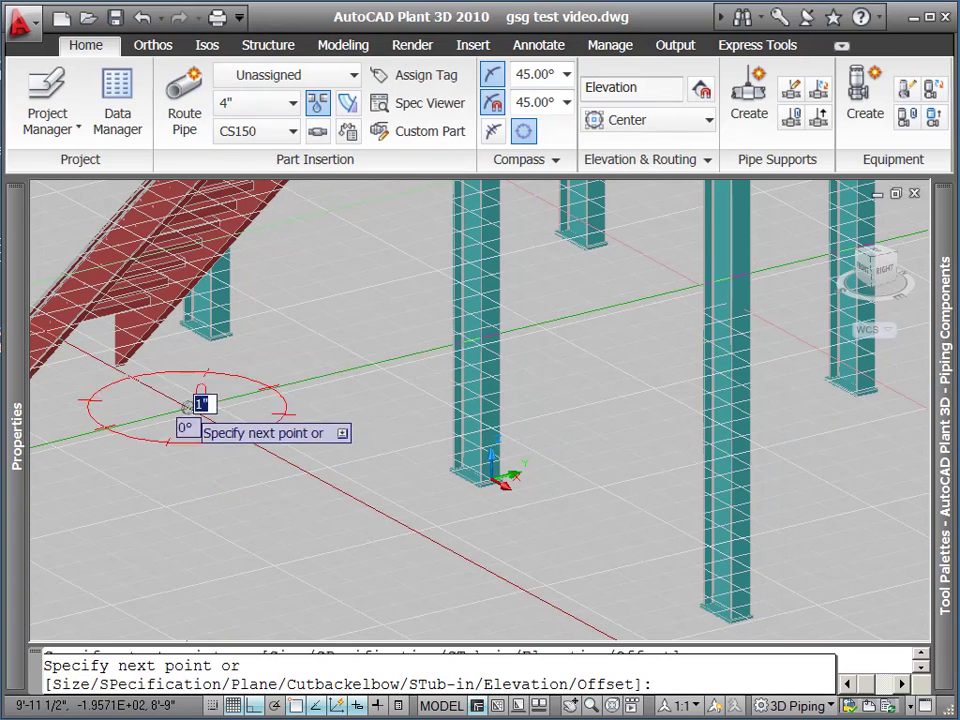
click(325, 495)
click(218, 527)
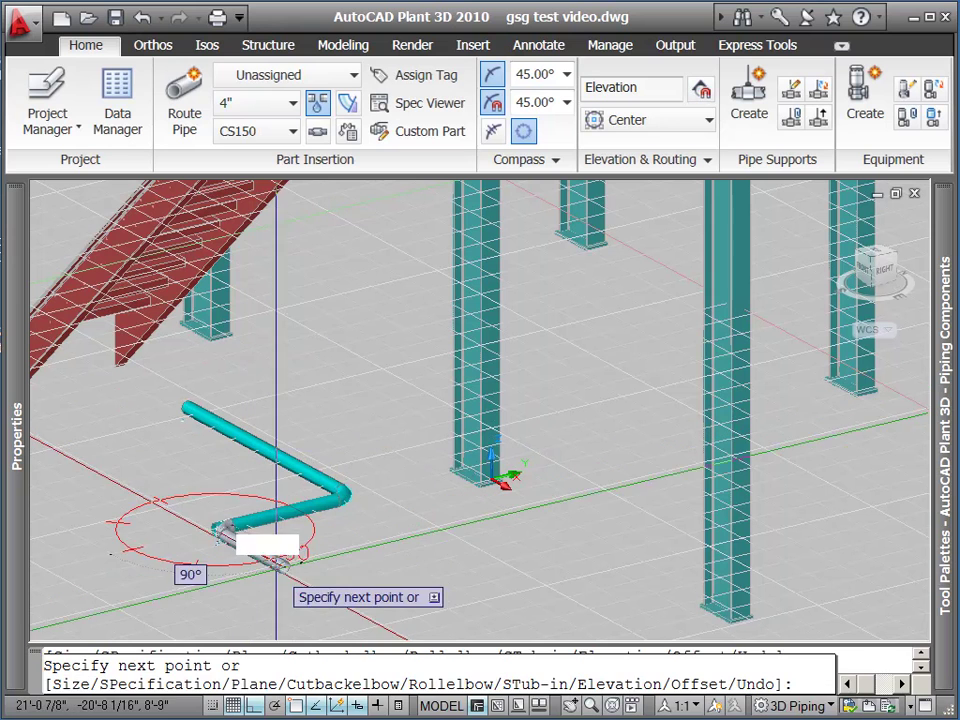
click(315, 583)
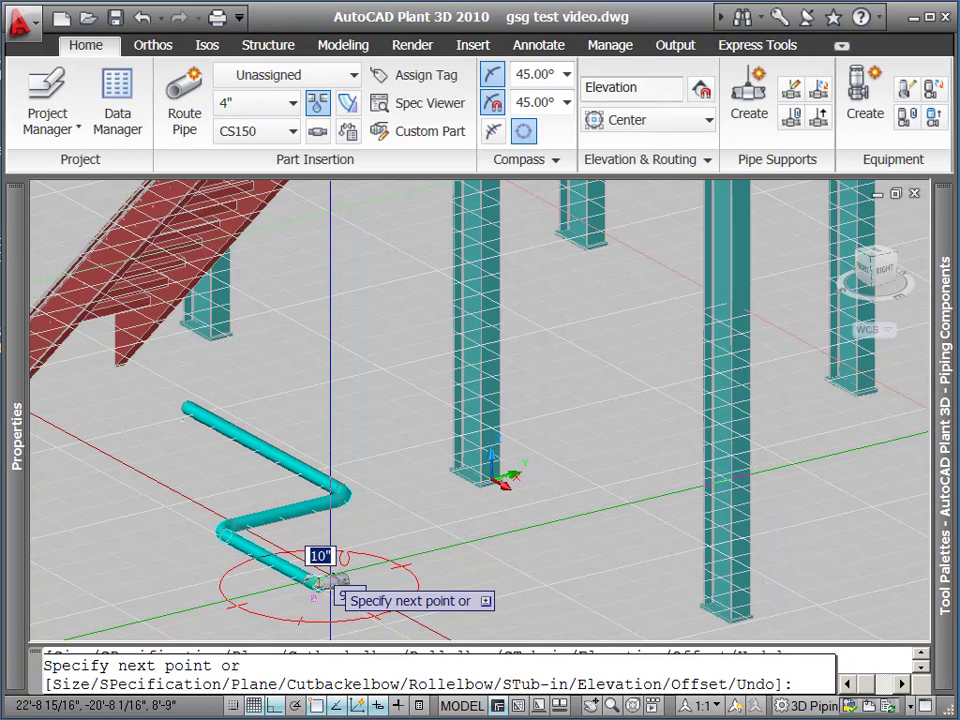
key(Return)
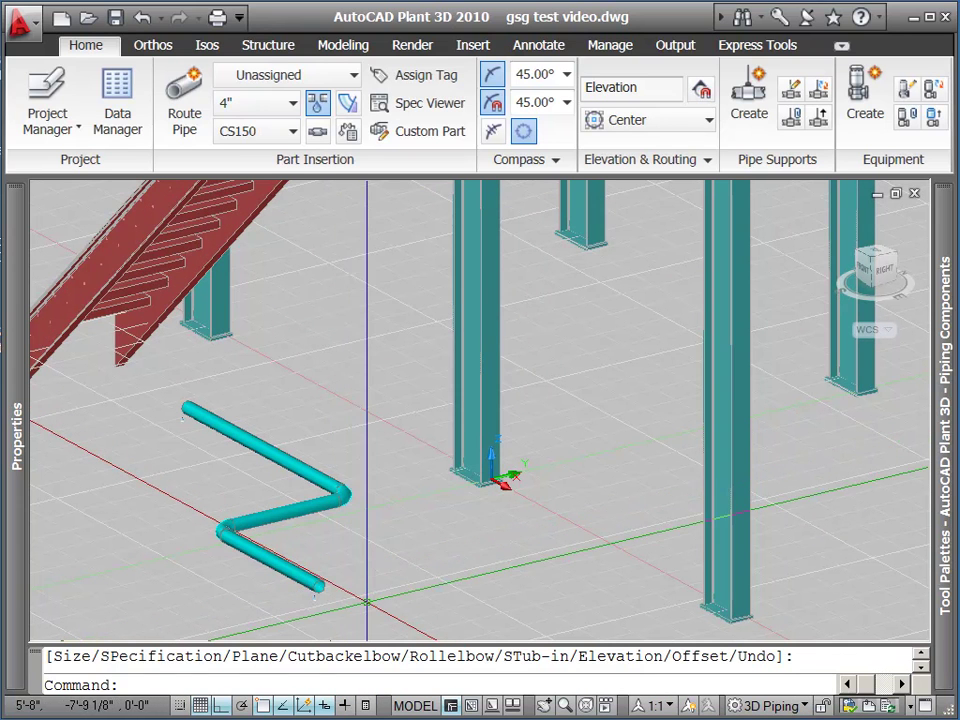
Assign the new line number L1212 to all parts of the Z-shaped pipe run.
click(412, 624)
click(246, 444)
mouse_move(16, 430)
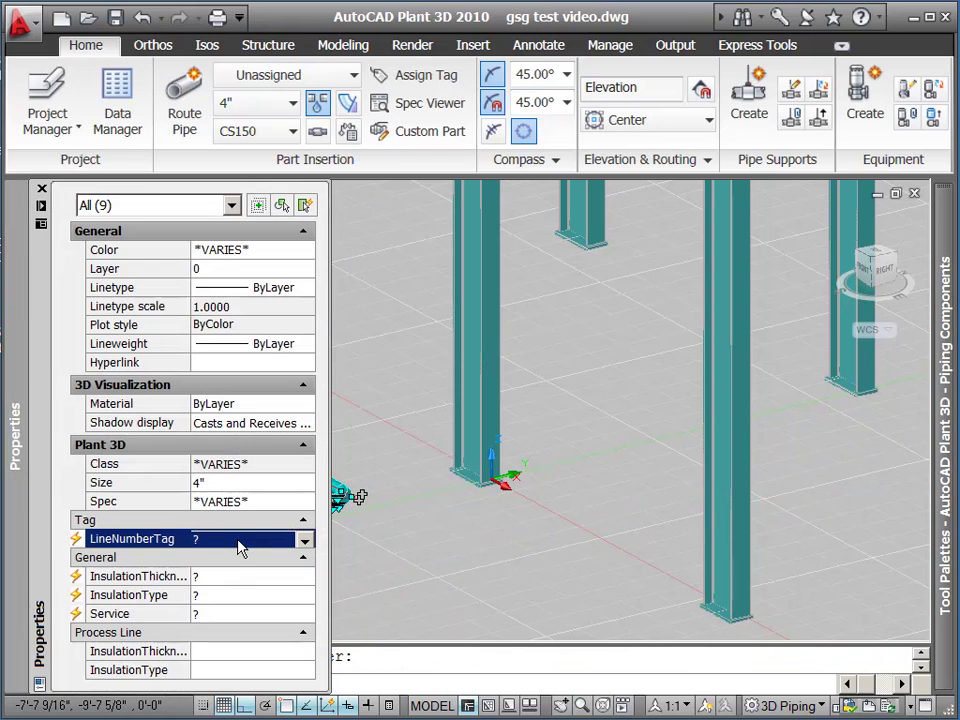
click(305, 541)
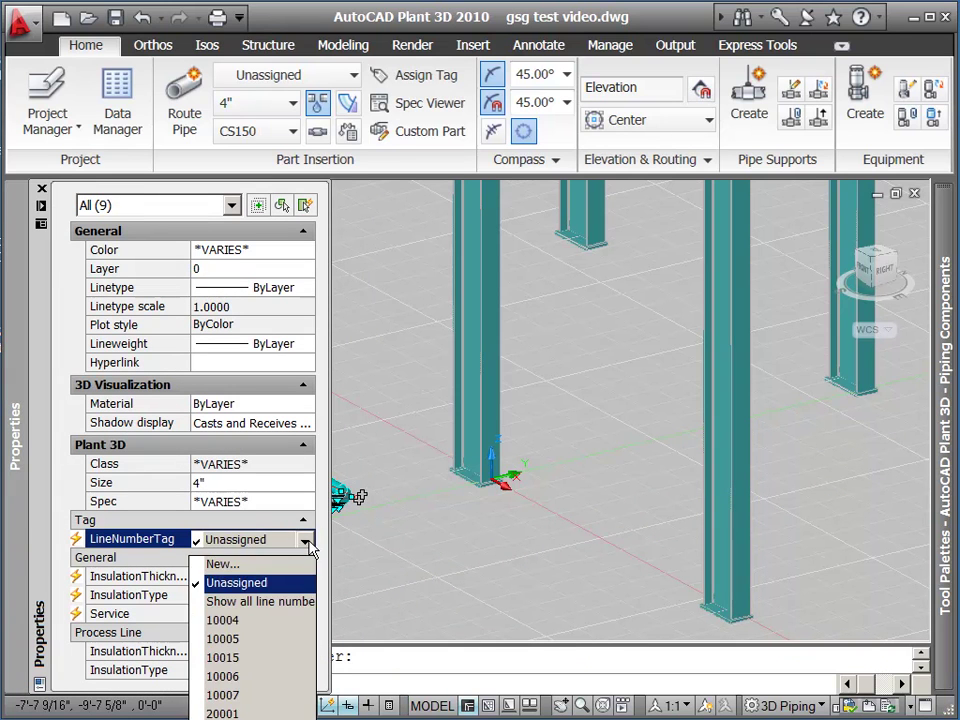
click(263, 572)
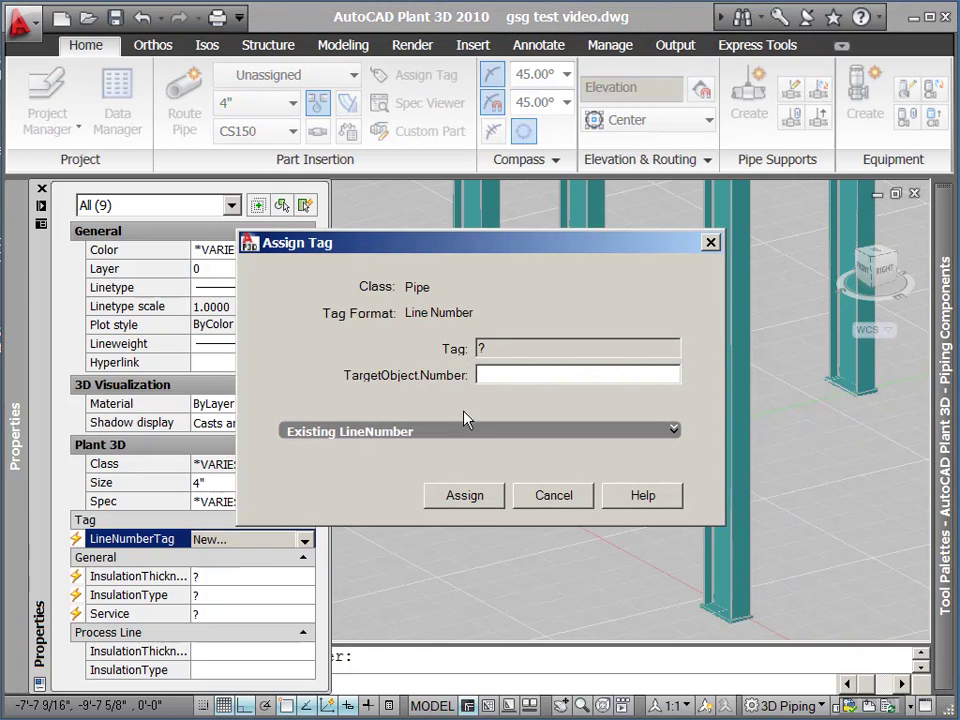
text(L1212)
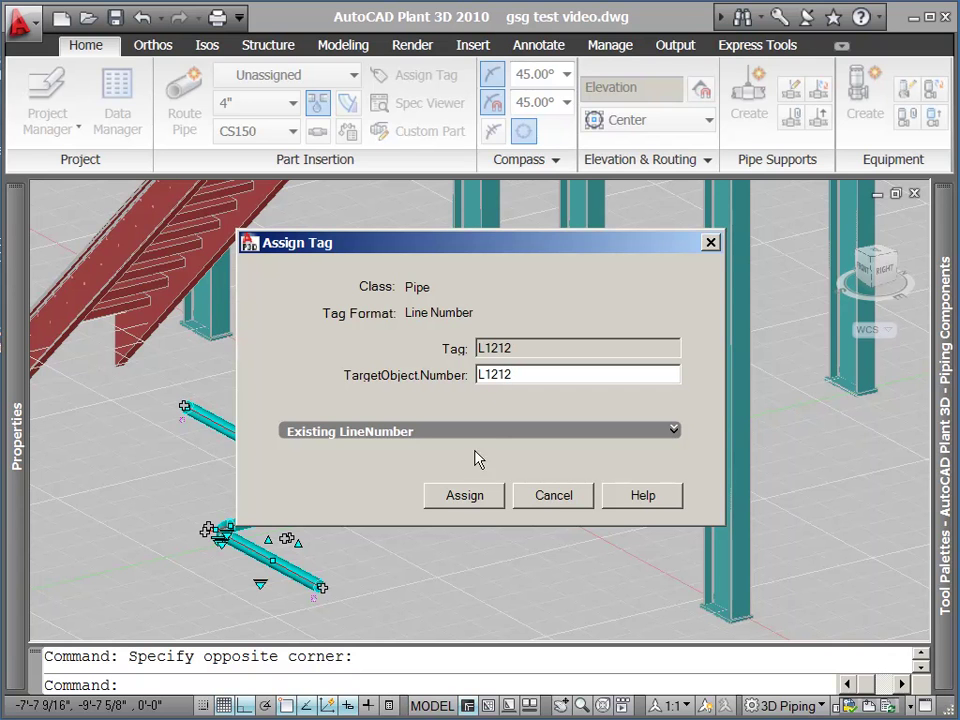
click(481, 503)
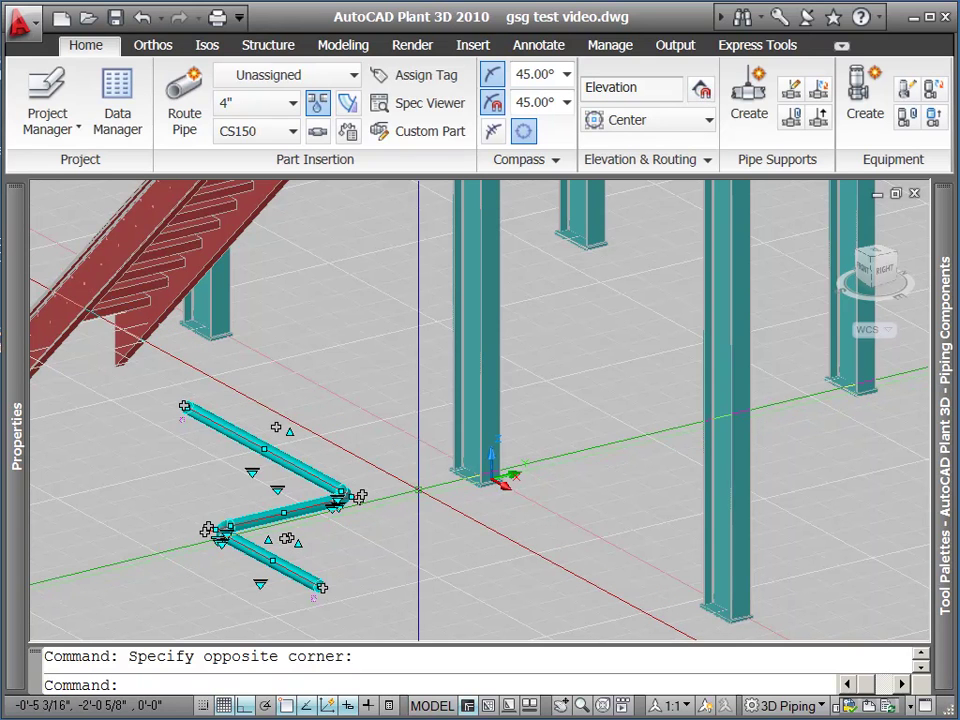
key(Escape)
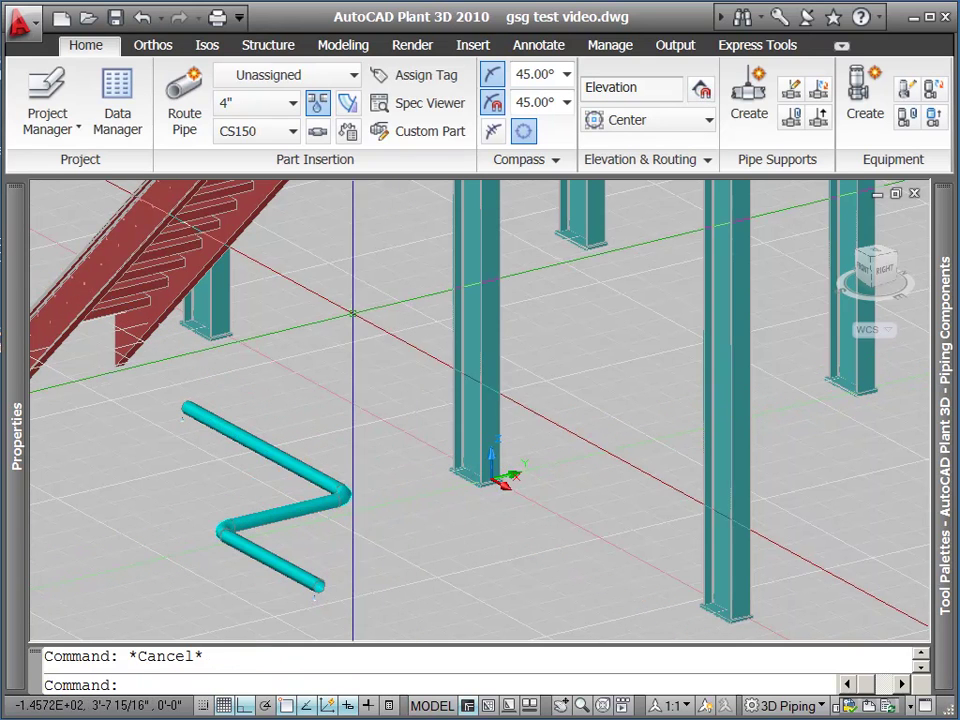
Make L1212 the current line number and extend the pipe from its front open end with two more legs, the last about 3'-10" long.
click(354, 75)
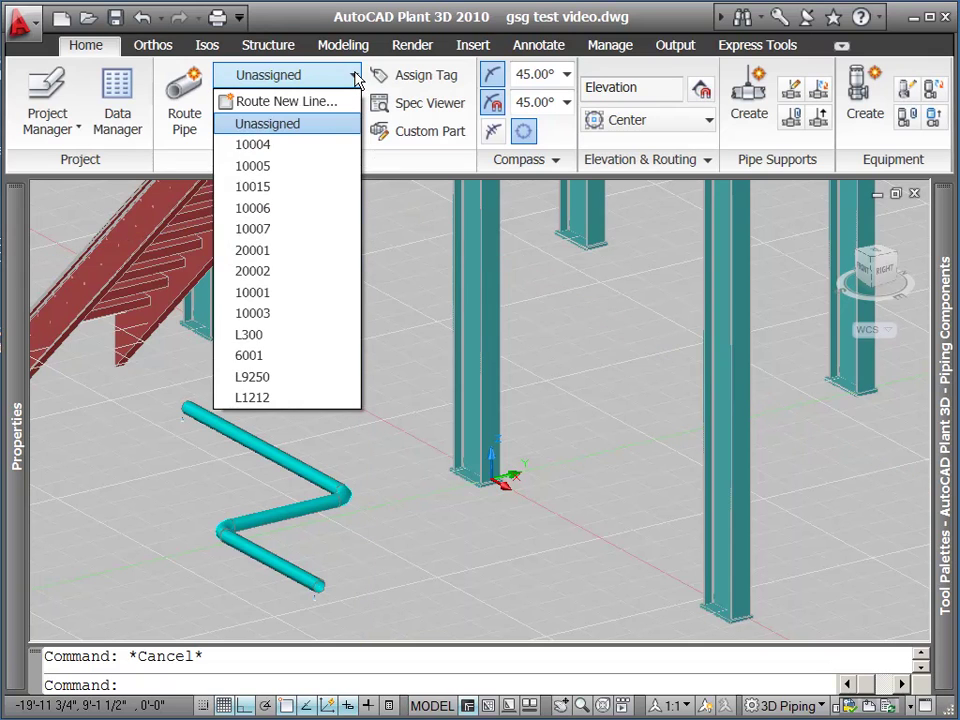
click(288, 400)
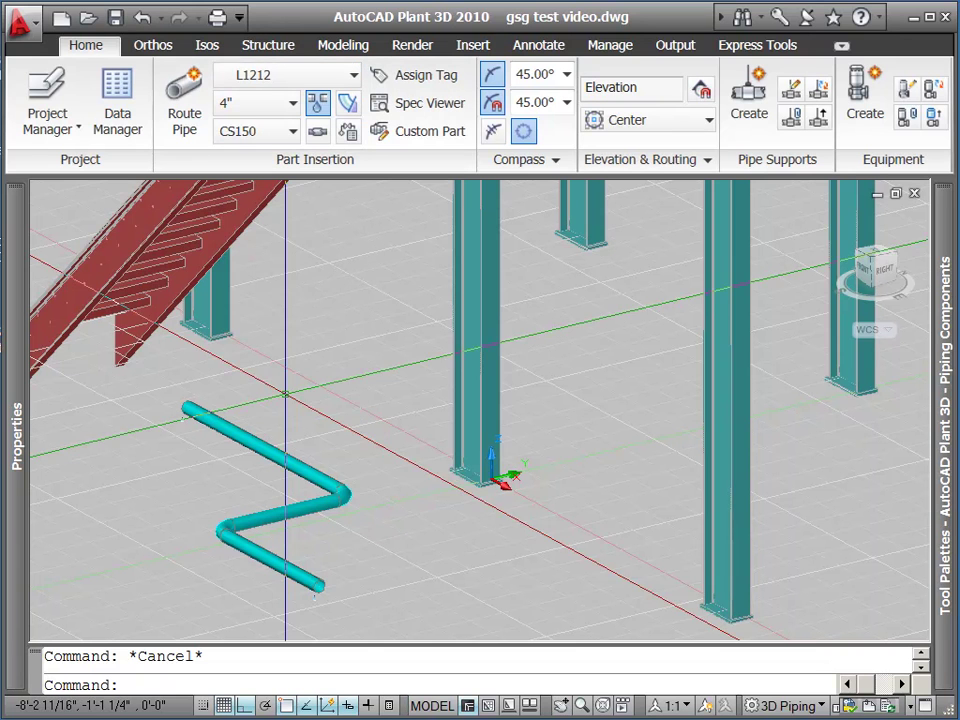
click(300, 575)
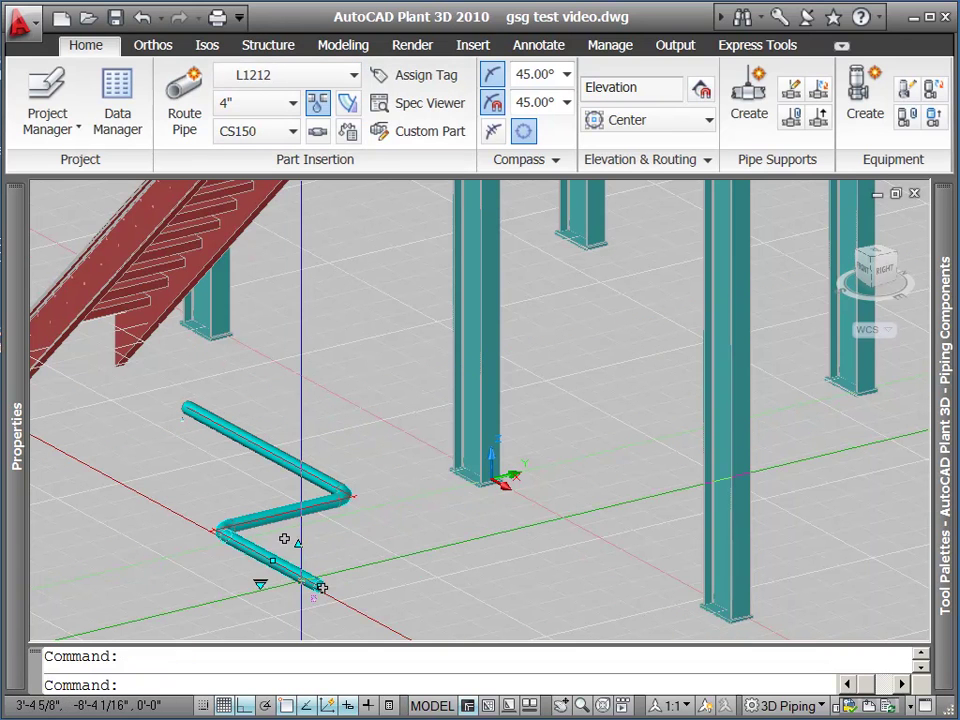
key(Escape)
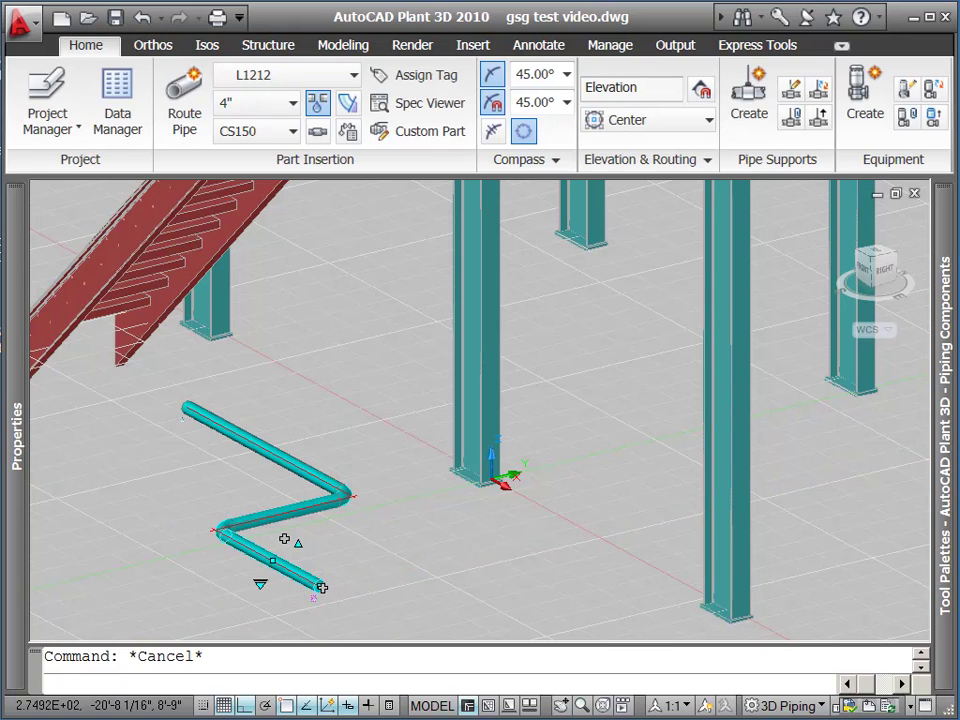
click(321, 587)
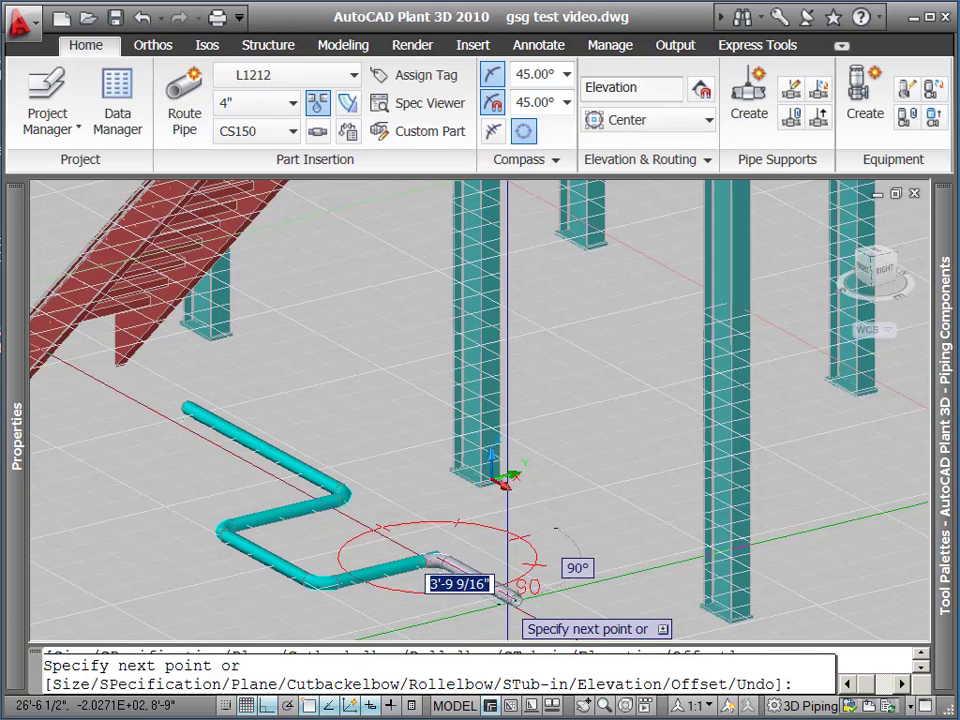
click(445, 558)
click(507, 598)
key(Return)
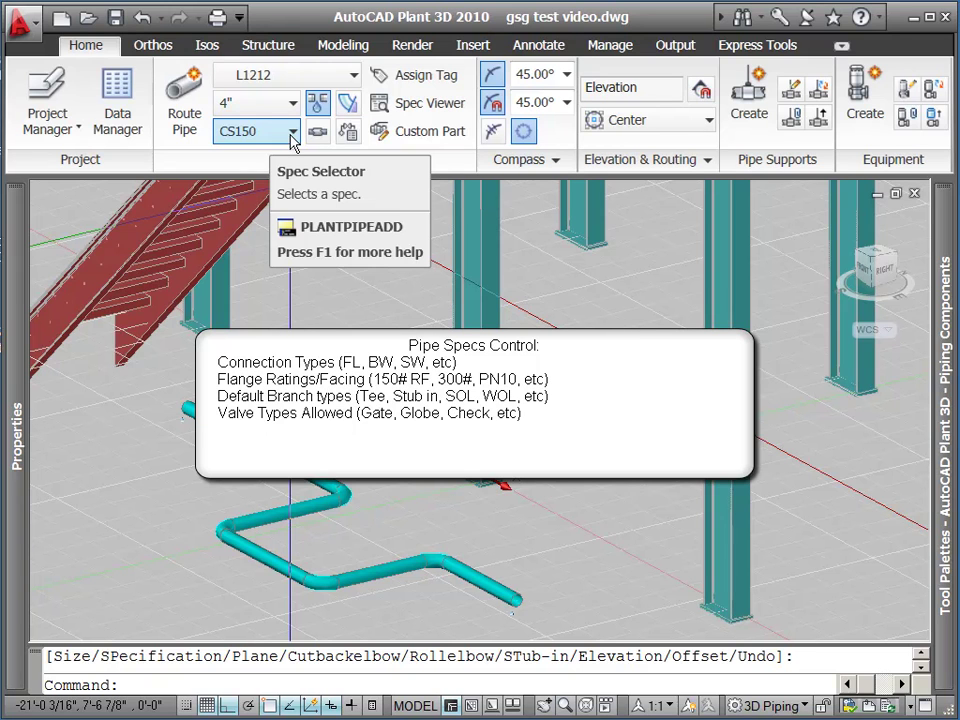
Set the current pipe spec to SS150.
click(292, 133)
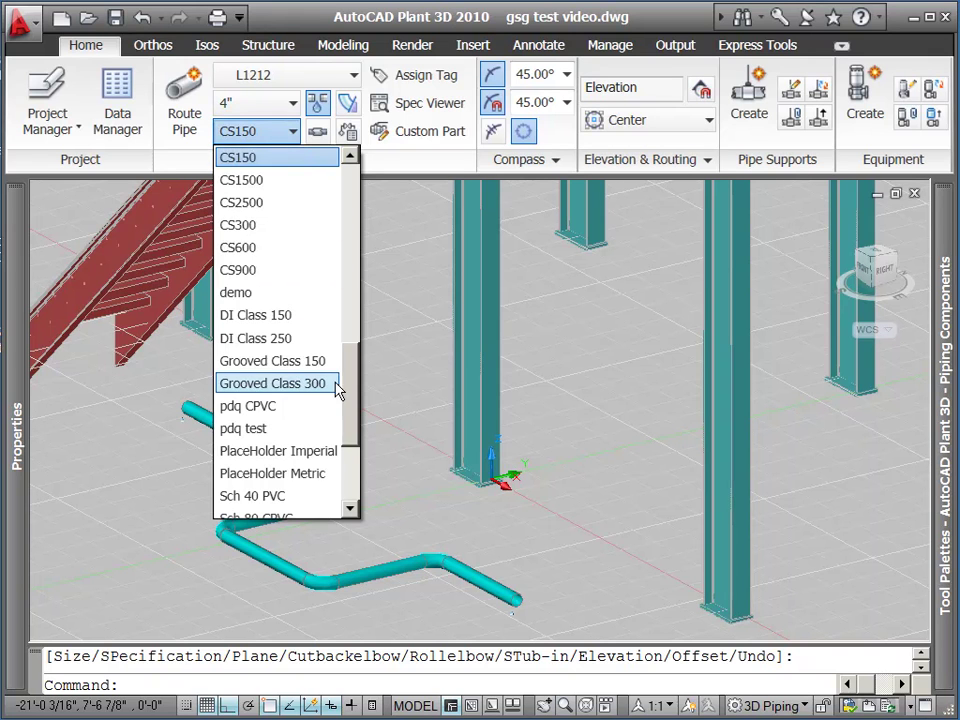
drag(355, 387, 354, 450)
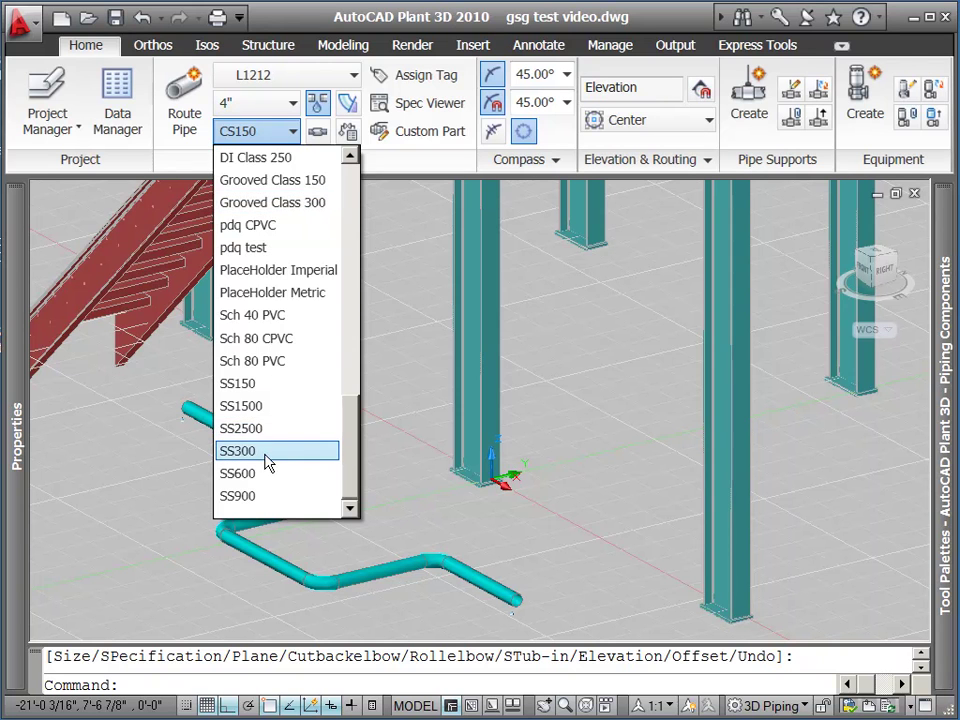
click(257, 388)
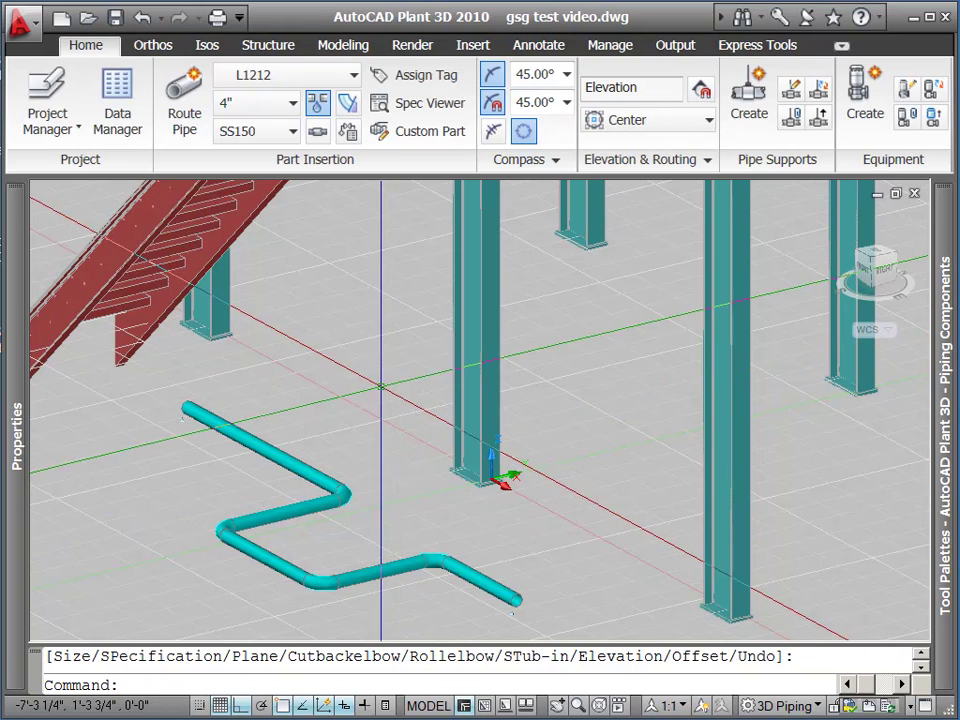
Examine the SS150 spec sheet in the Spec Viewer, from bolt sets to valves, and the part details of the 4" to 24" RF plug valve.
click(418, 106)
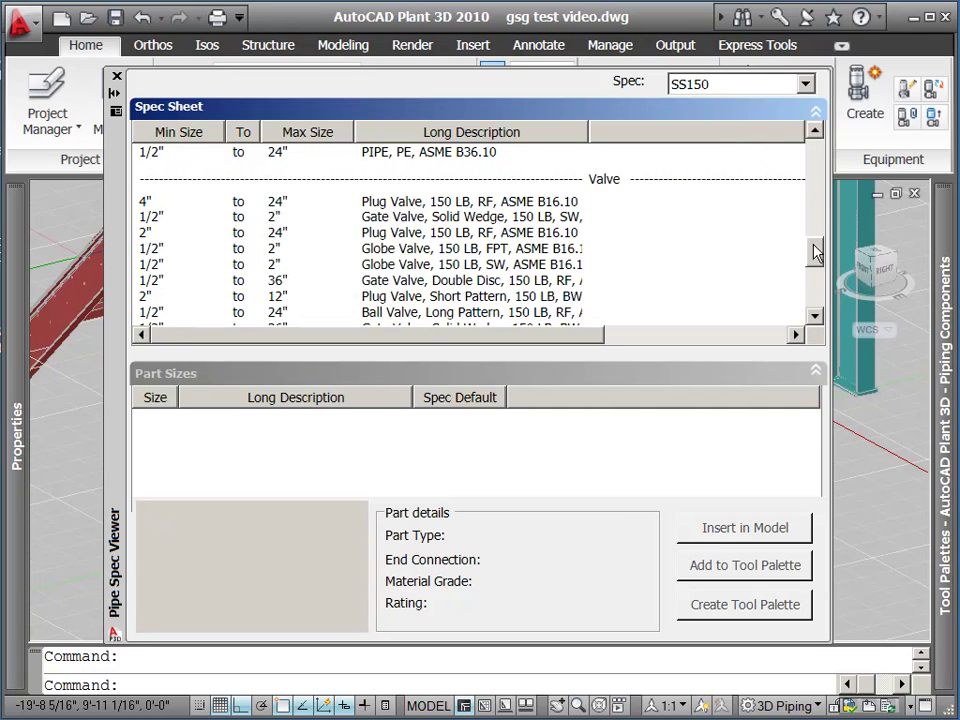
drag(815, 262, 812, 158)
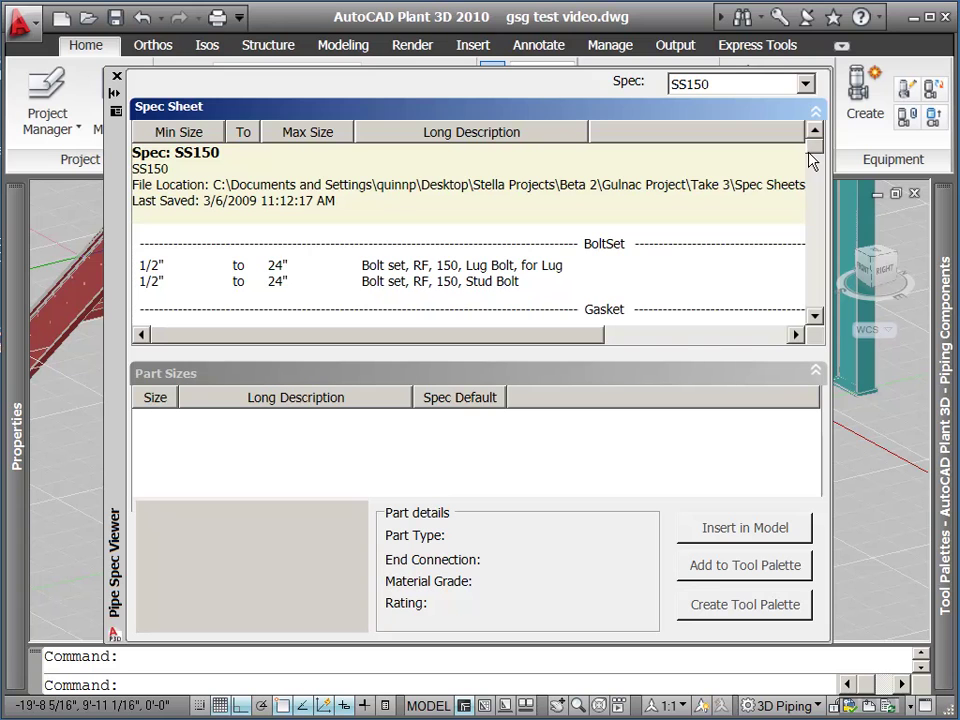
scroll(824, 284, down, 4)
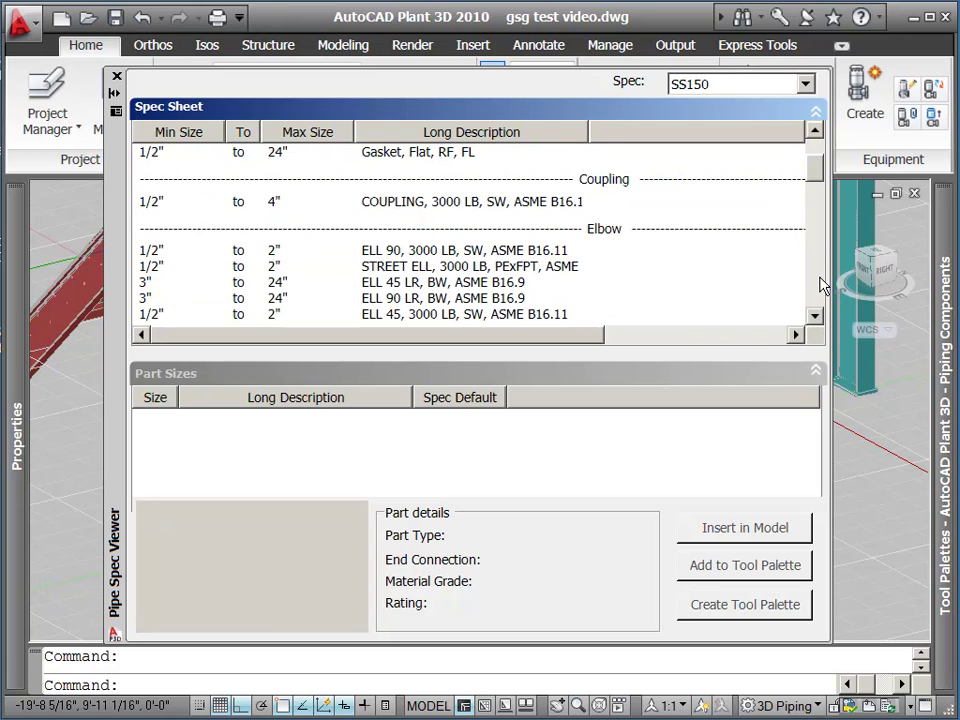
scroll(820, 285, down, 3)
scroll(820, 285, down, 3)
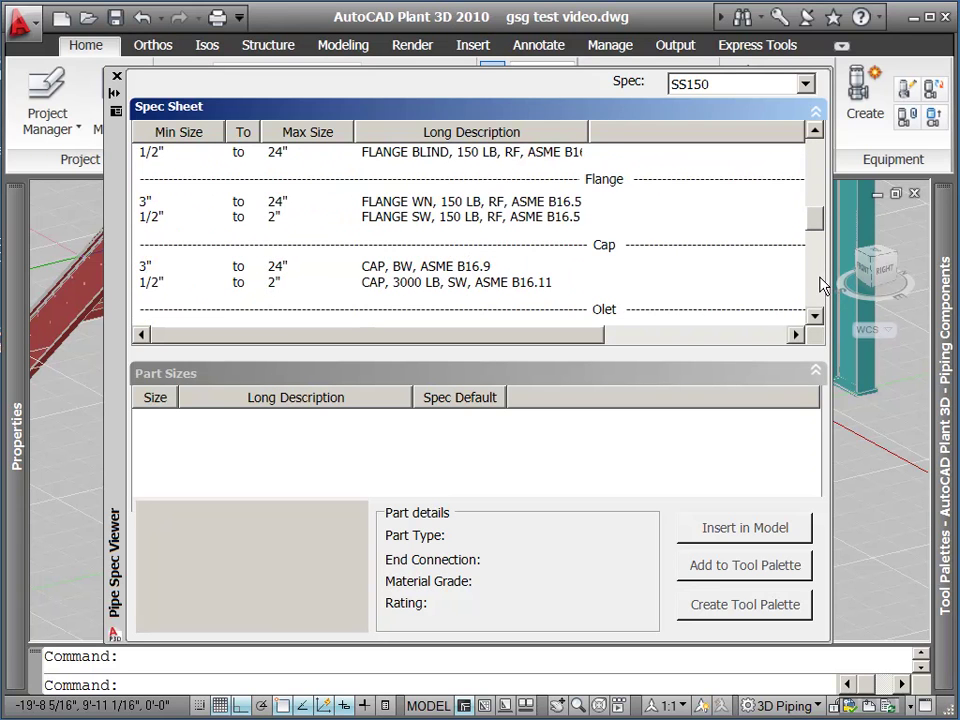
scroll(820, 285, down, 3)
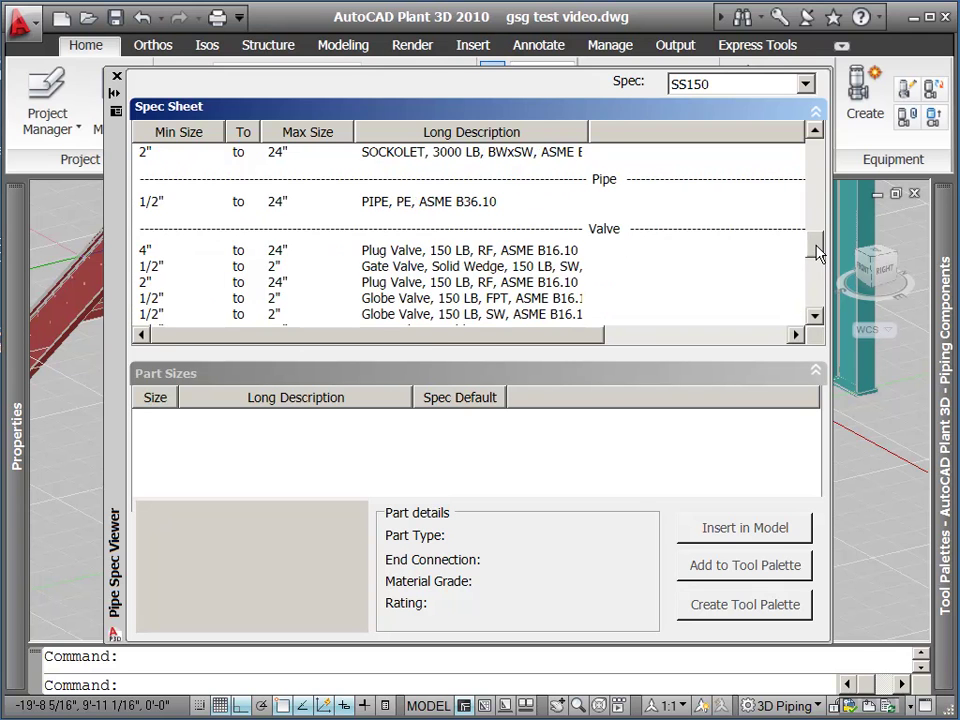
scroll(812, 258, down, 1)
scroll(812, 260, down, 1)
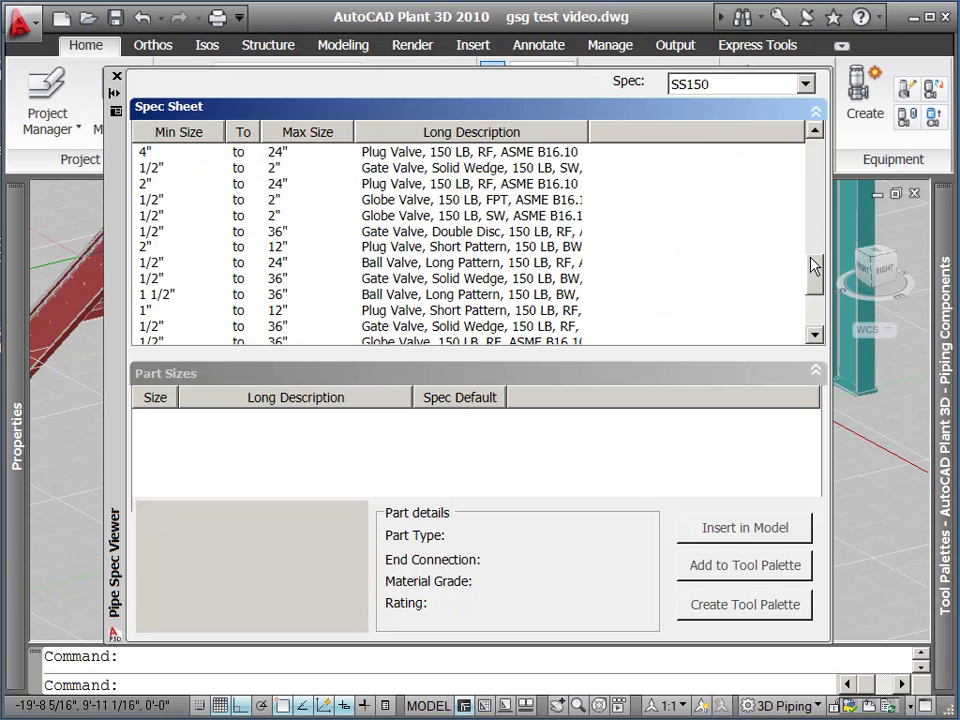
scroll(818, 282, up, 1)
scroll(818, 282, up, 1)
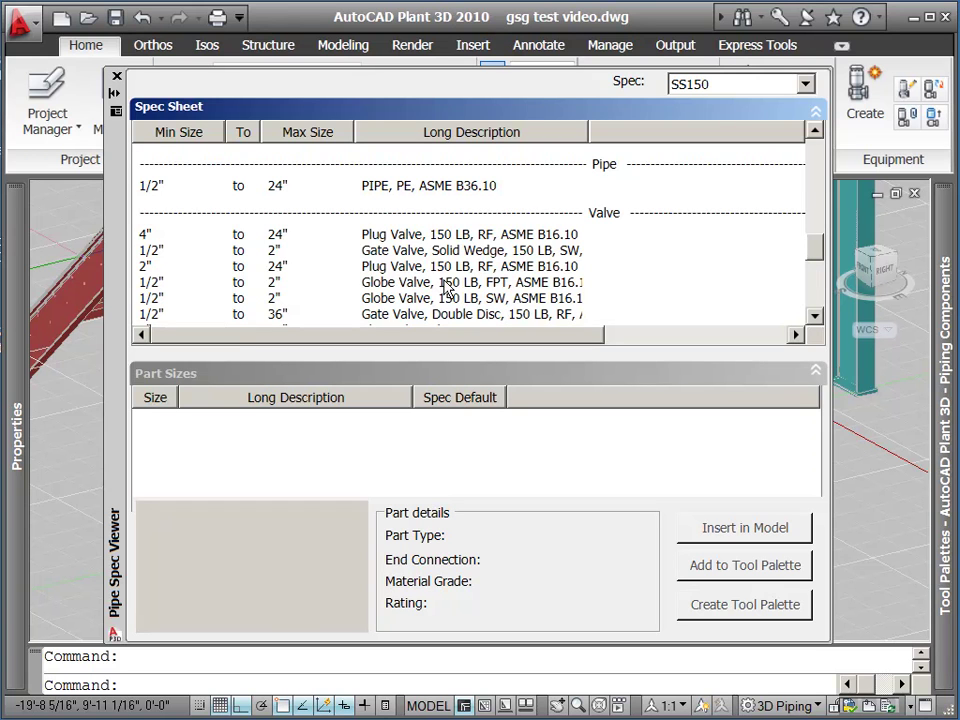
click(390, 237)
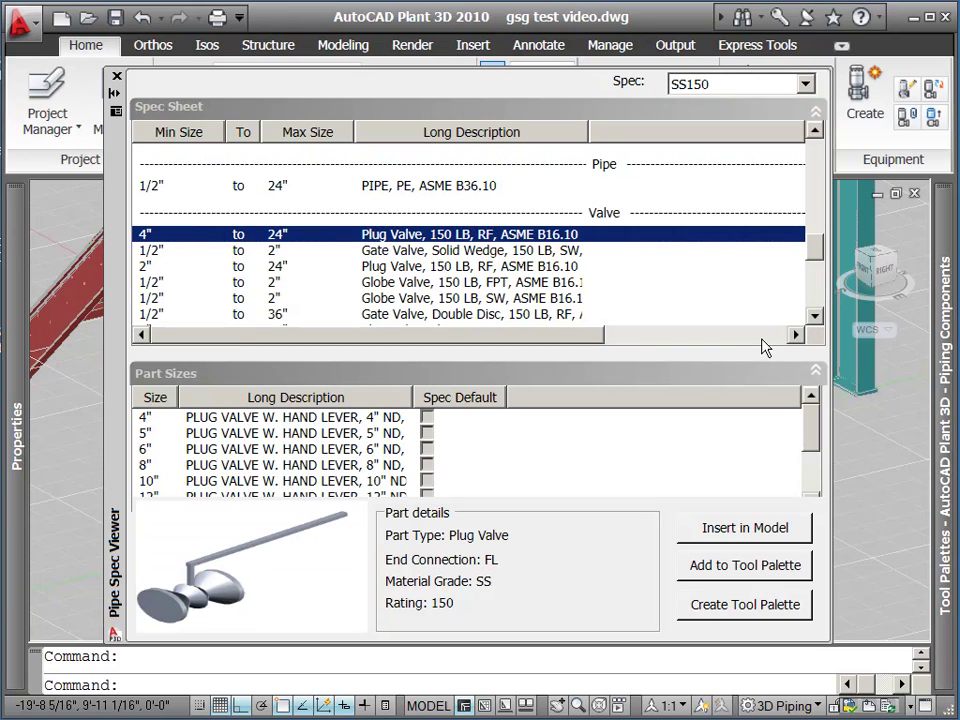
Insert the 4" offset butterfly valve (150 LB, RF) from the SS150 spec sheet into the rear pipe leg near the stairs, at the default rotation.
click(816, 300)
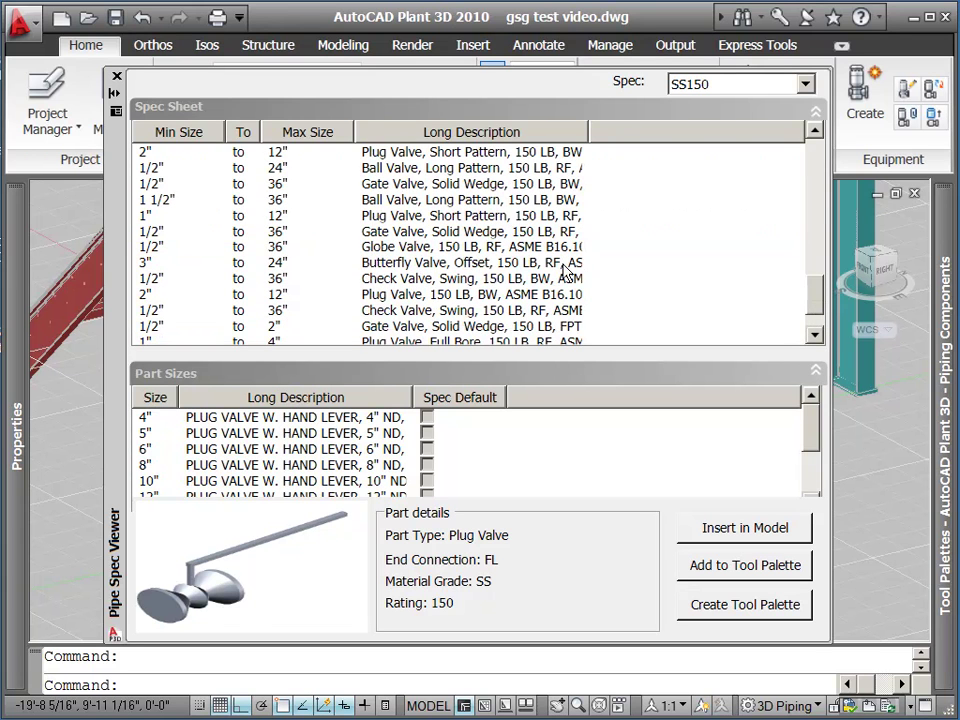
click(453, 264)
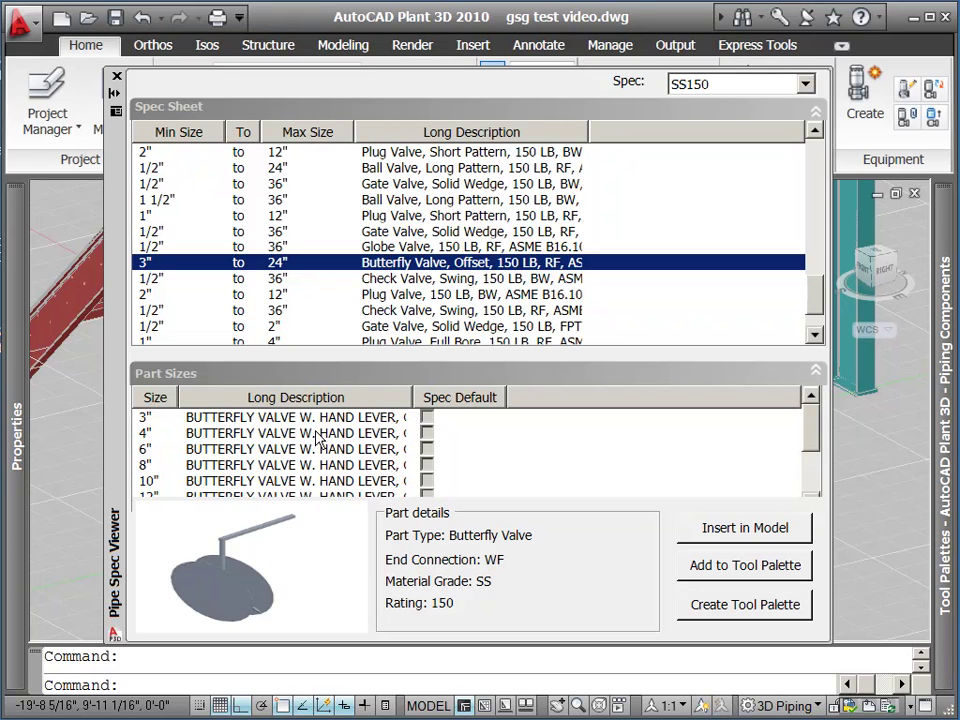
click(268, 434)
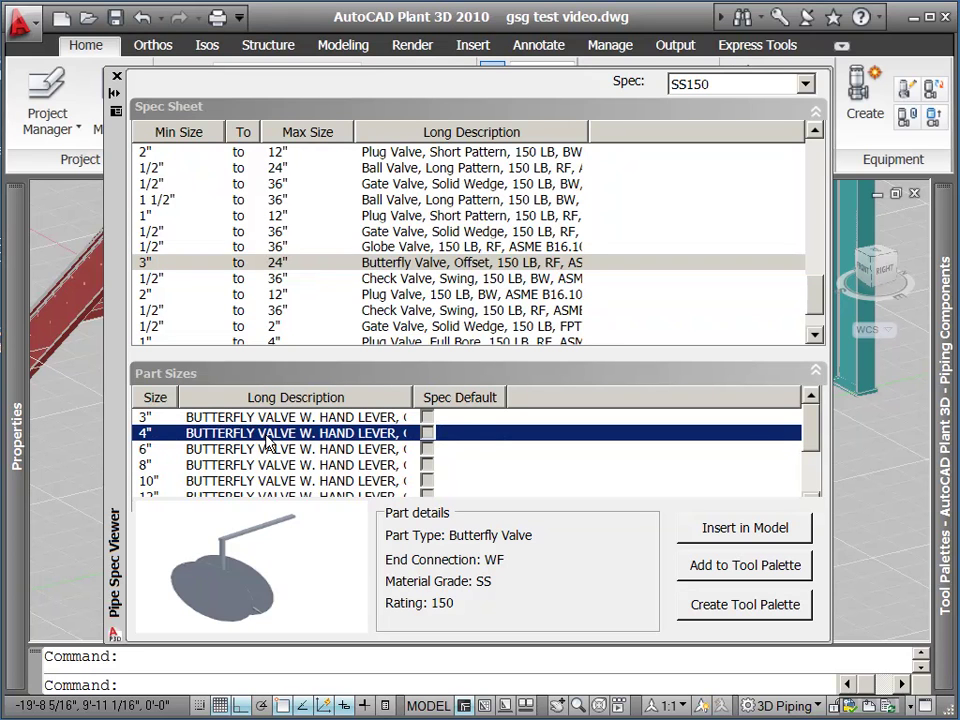
click(740, 530)
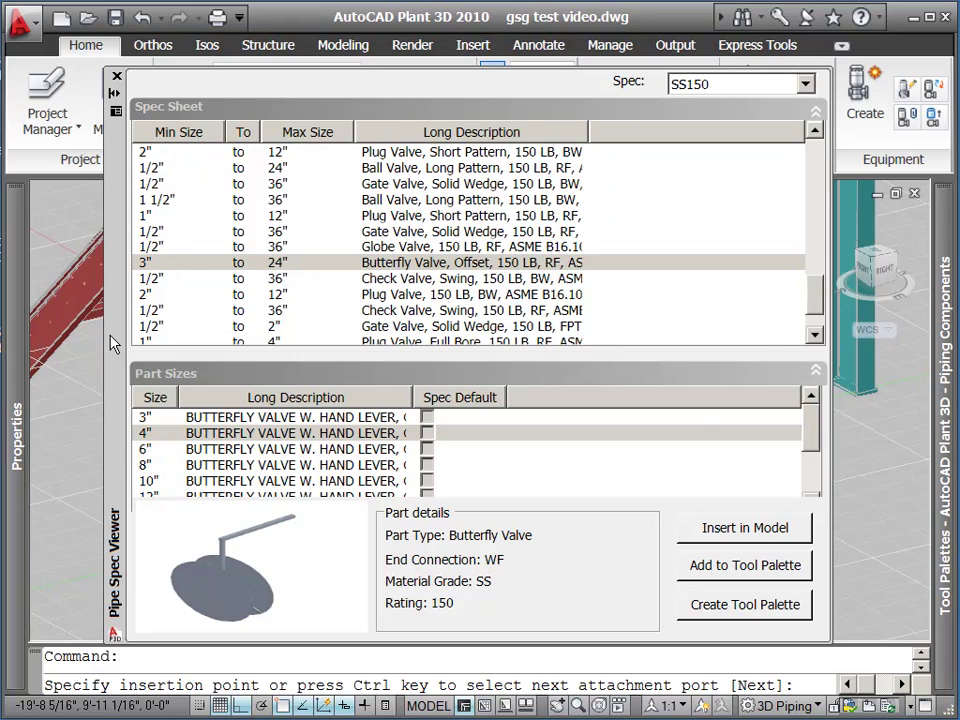
mouse_move(115, 343)
mouse_down()
mouse_move(664, 519)
mouse_move(800, 582)
mouse_up()
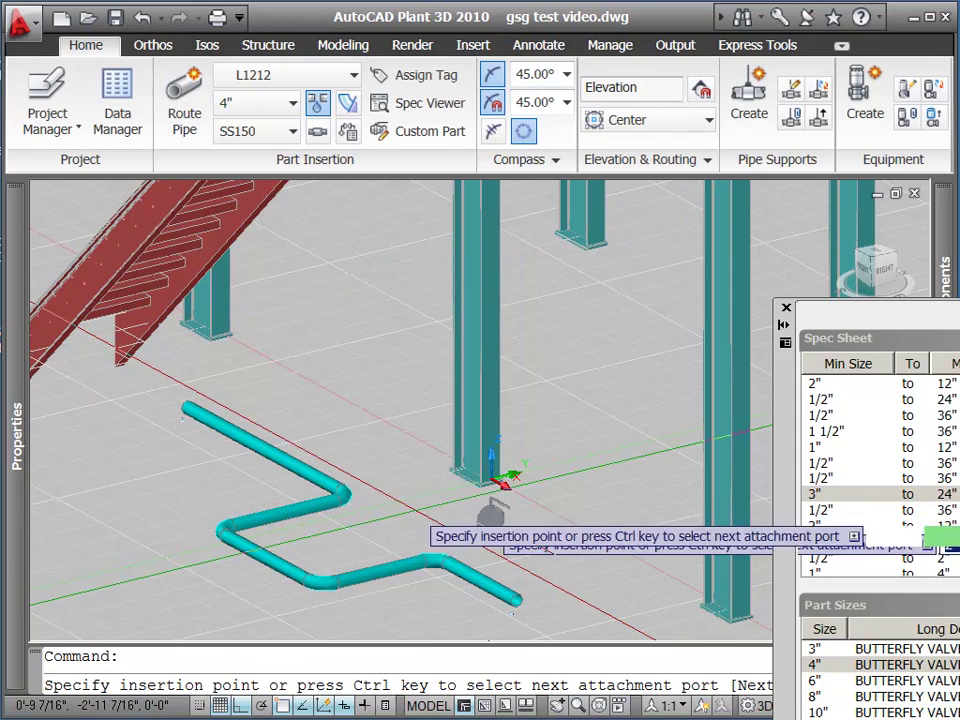
click(247, 440)
key(Return)
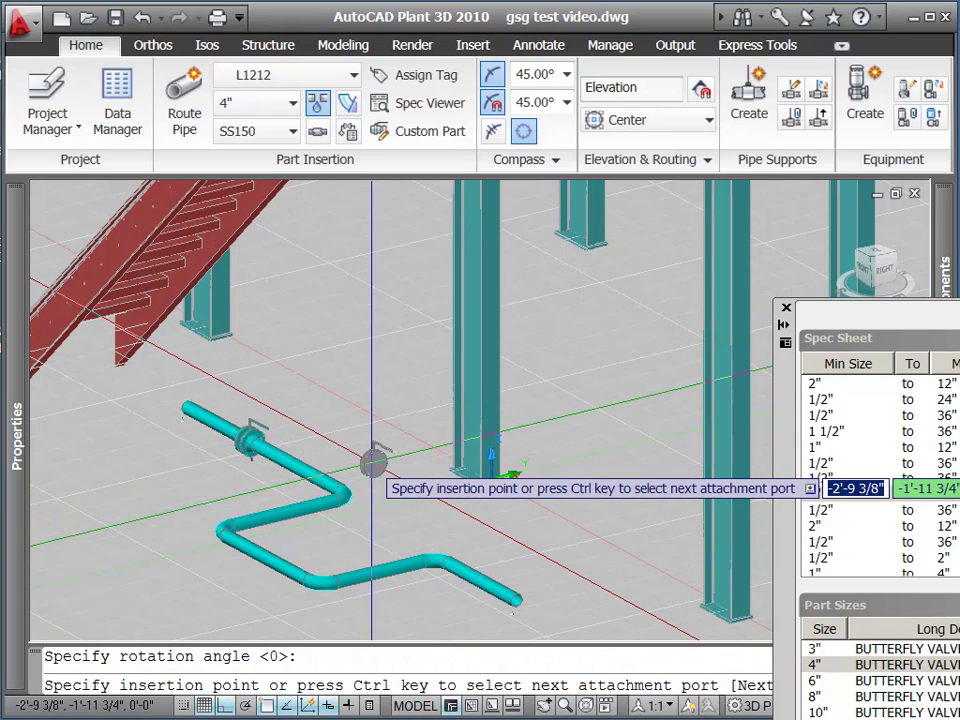
key(Escape)
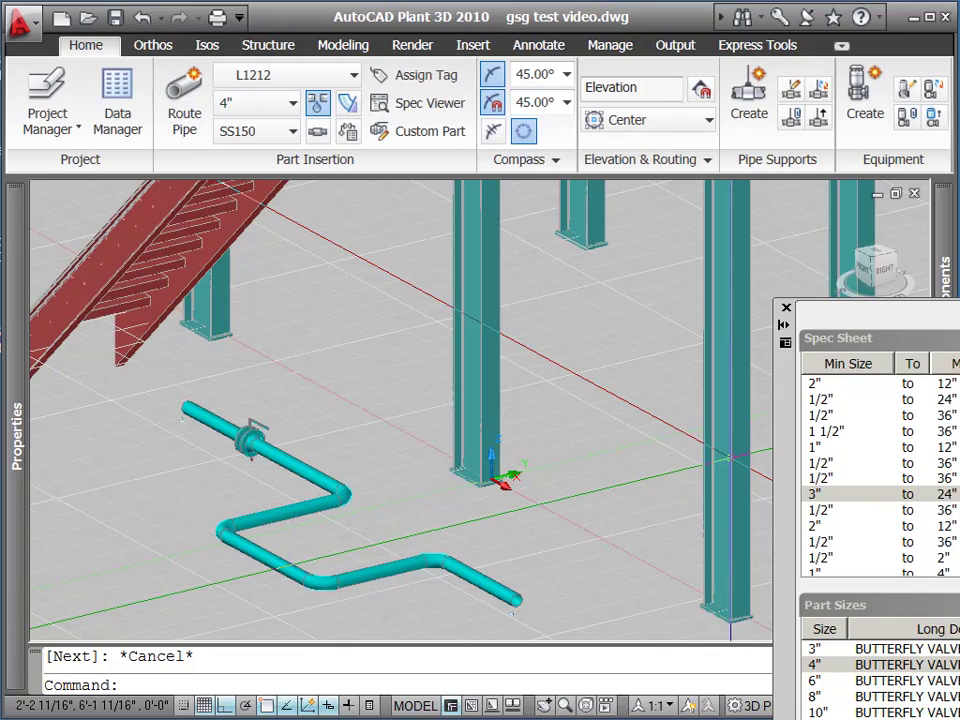
Create a tool palette from the SS150 spec sheet, look through its components, and close the Spec Viewer.
drag(786, 461, 156, 238)
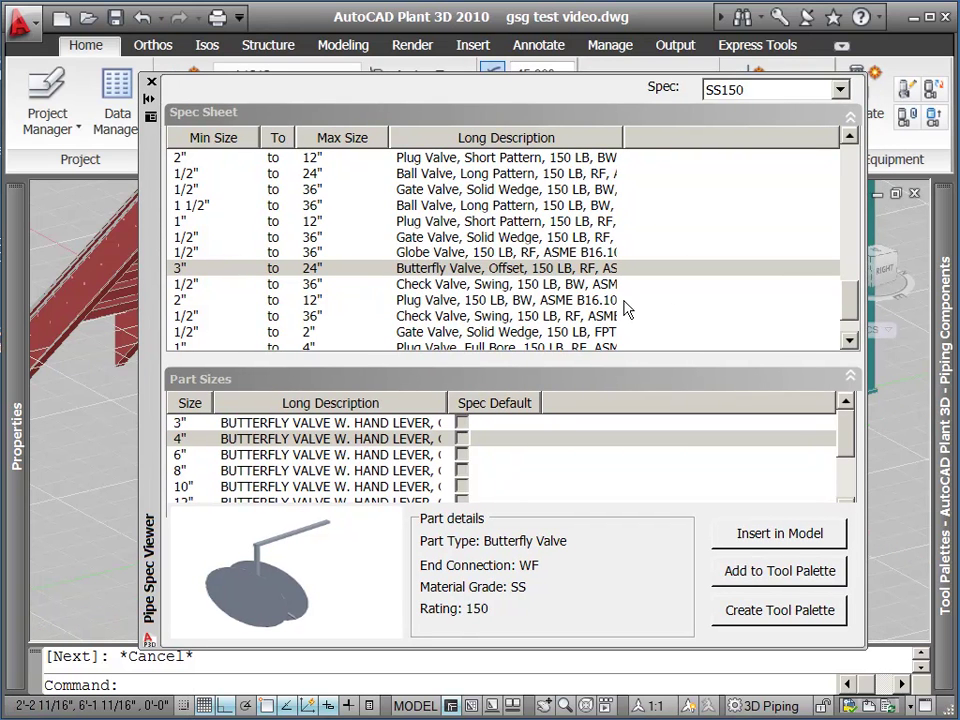
click(775, 610)
mouse_move(945, 420)
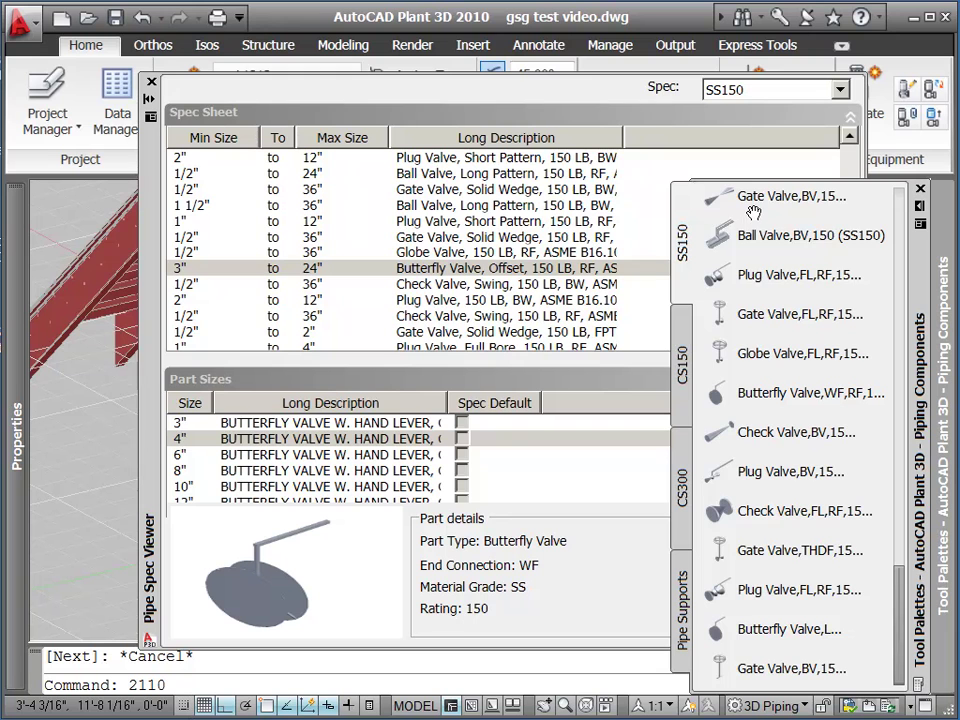
drag(902, 572, 912, 196)
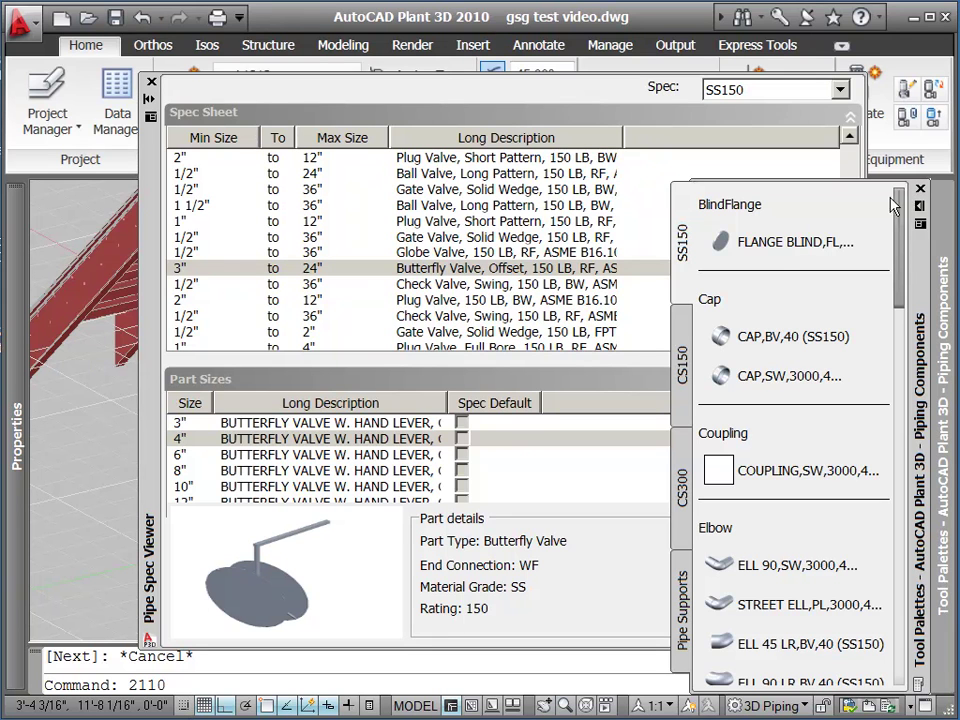
click(151, 83)
Place a flange from the SS150 tool palette on the front open end of the pipe run.
mouse_move(948, 462)
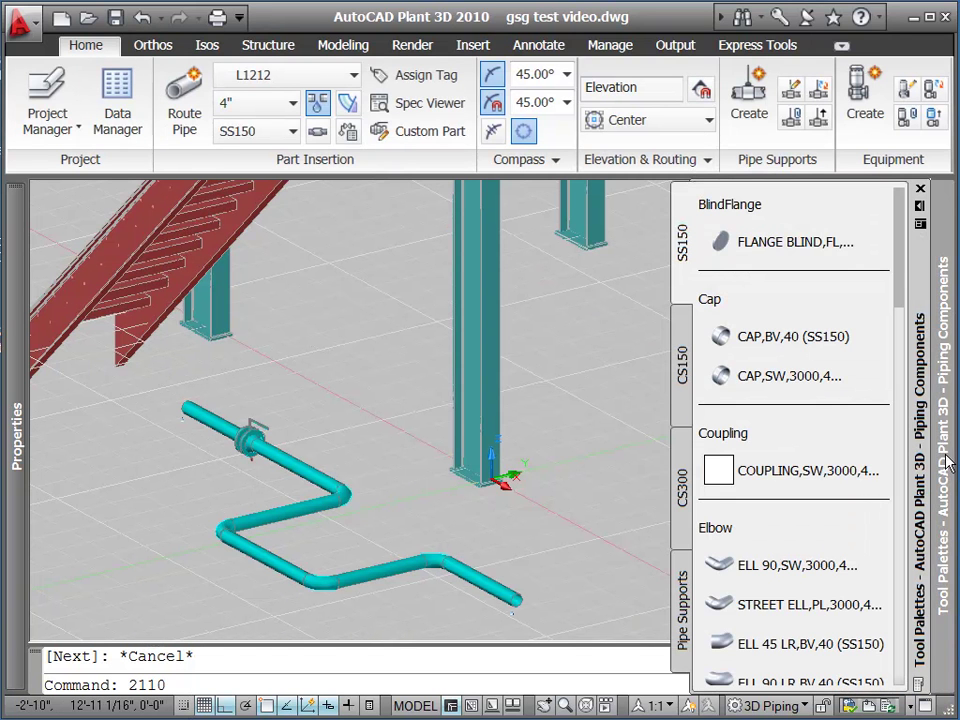
drag(897, 296, 897, 400)
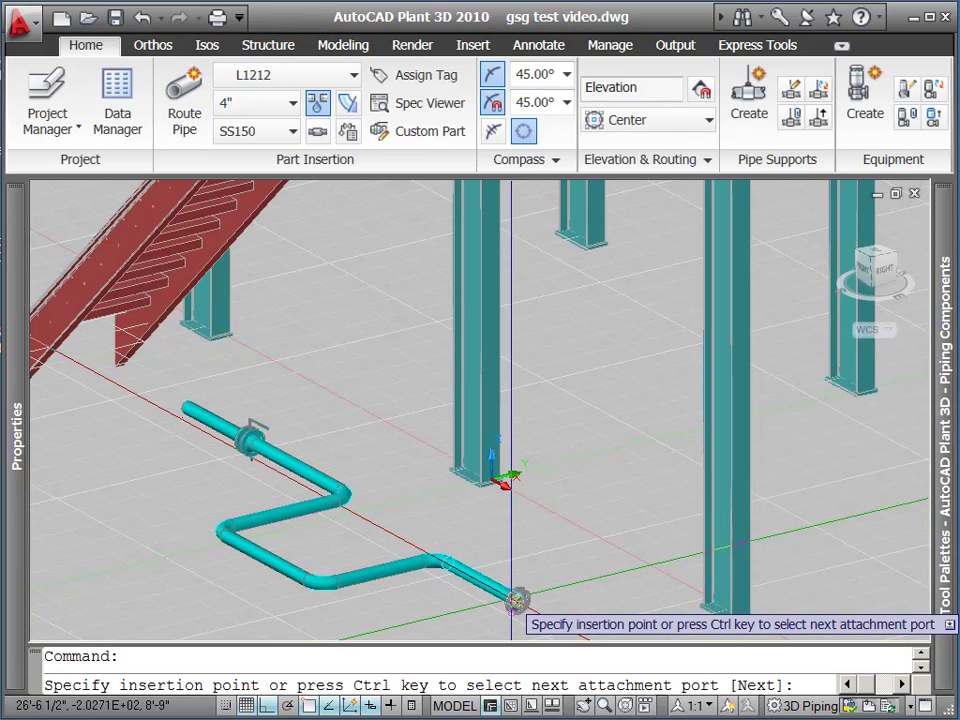
click(516, 600)
key(Escape)
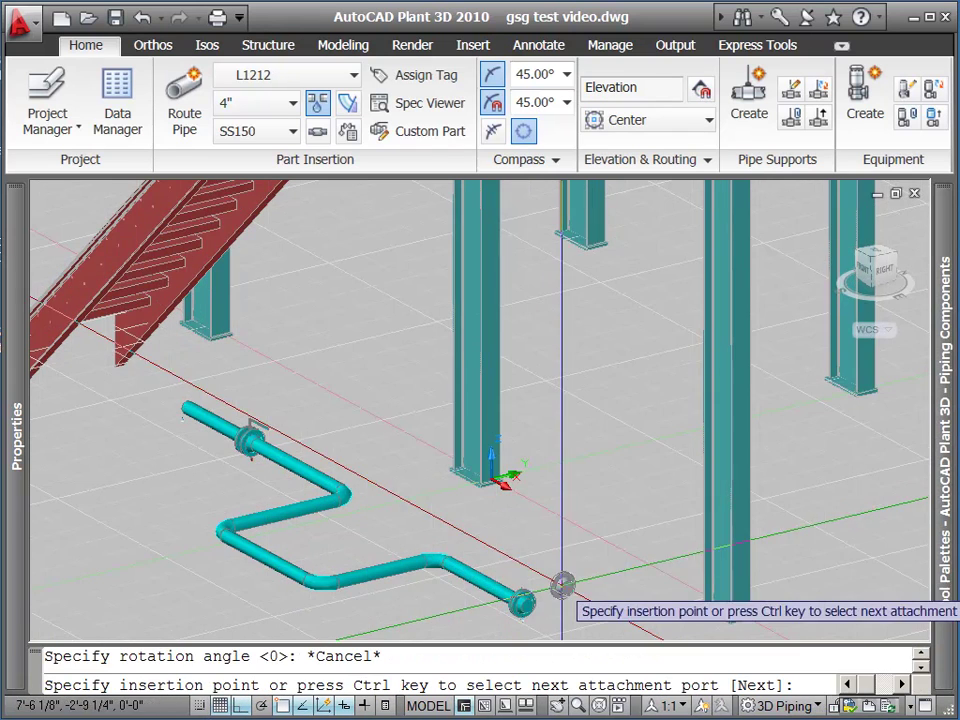
Attach the SS150 concentric reducer, REDUCER (CONC),BV, to the rear open end of the pipe near the stairs.
mouse_move(940, 322)
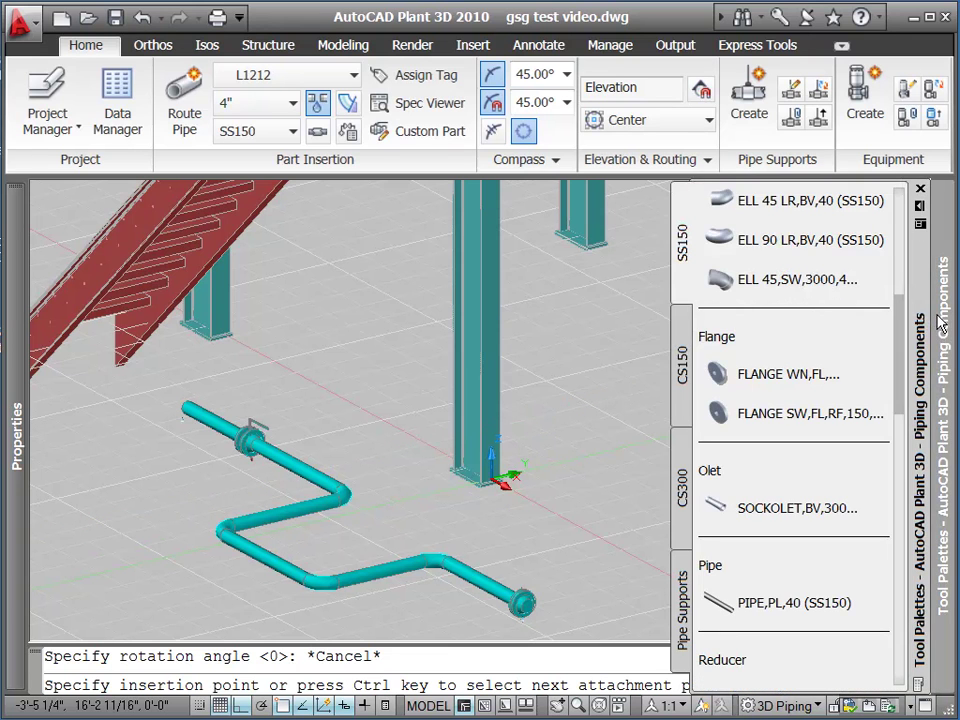
drag(897, 360, 890, 451)
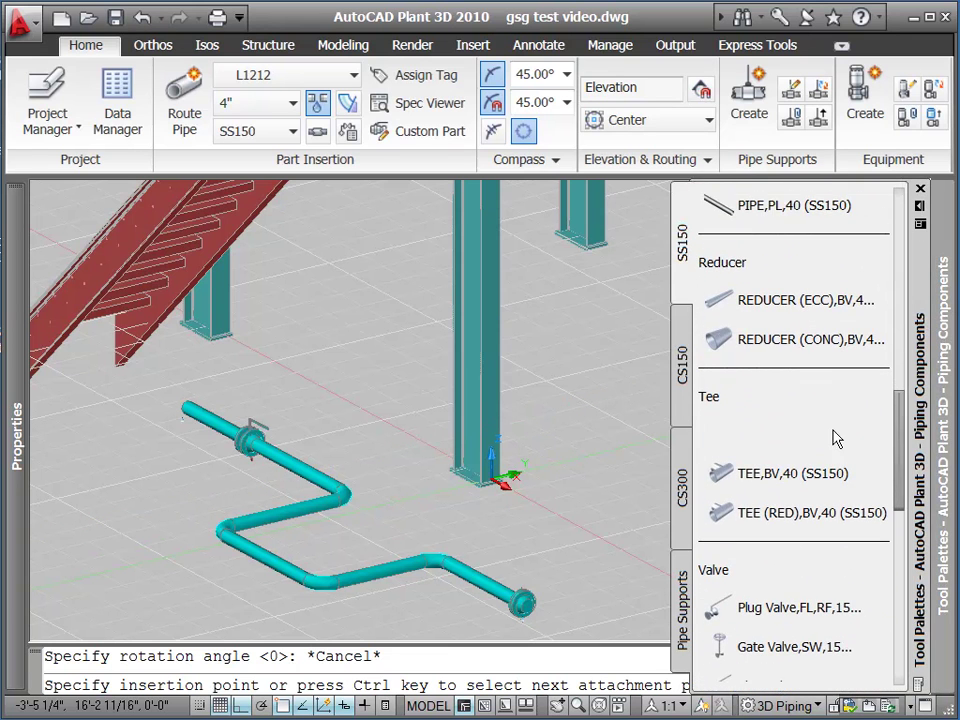
click(722, 342)
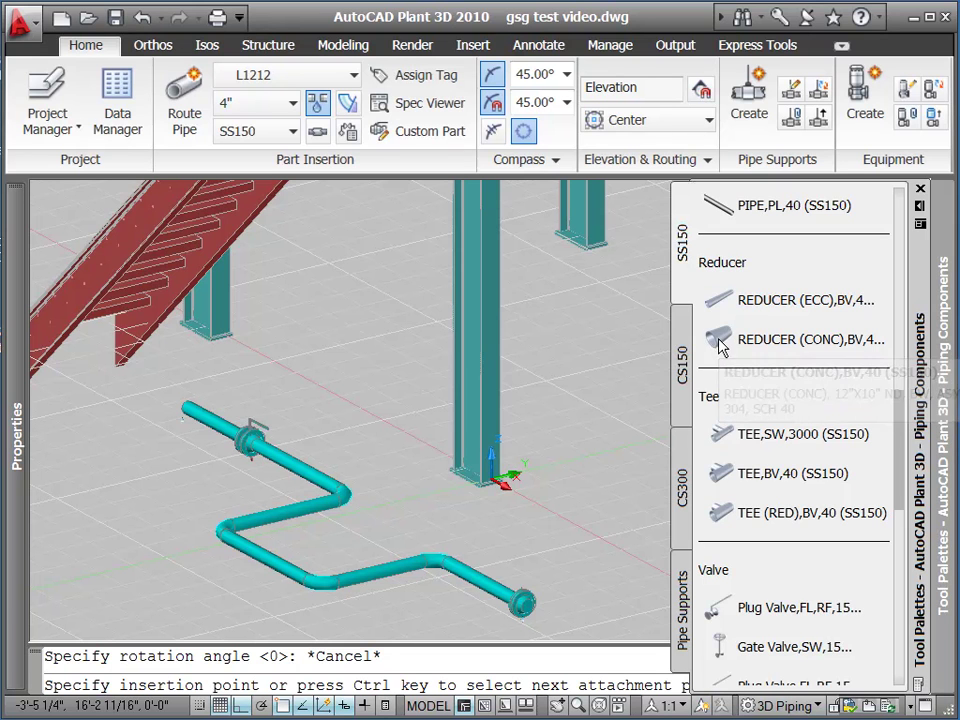
click(180, 406)
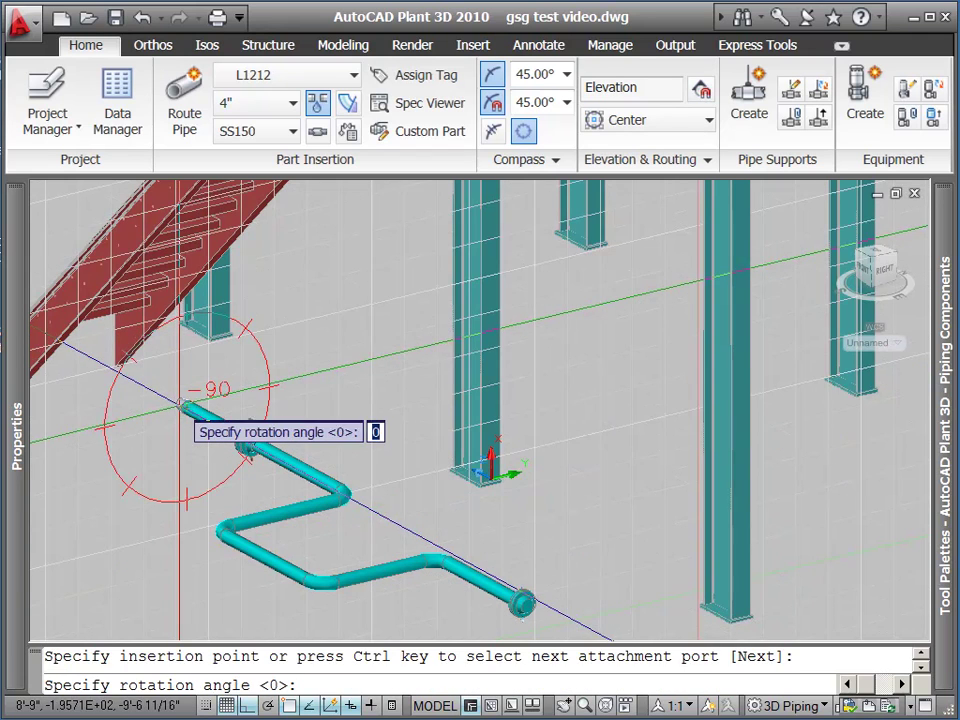
click(284, 381)
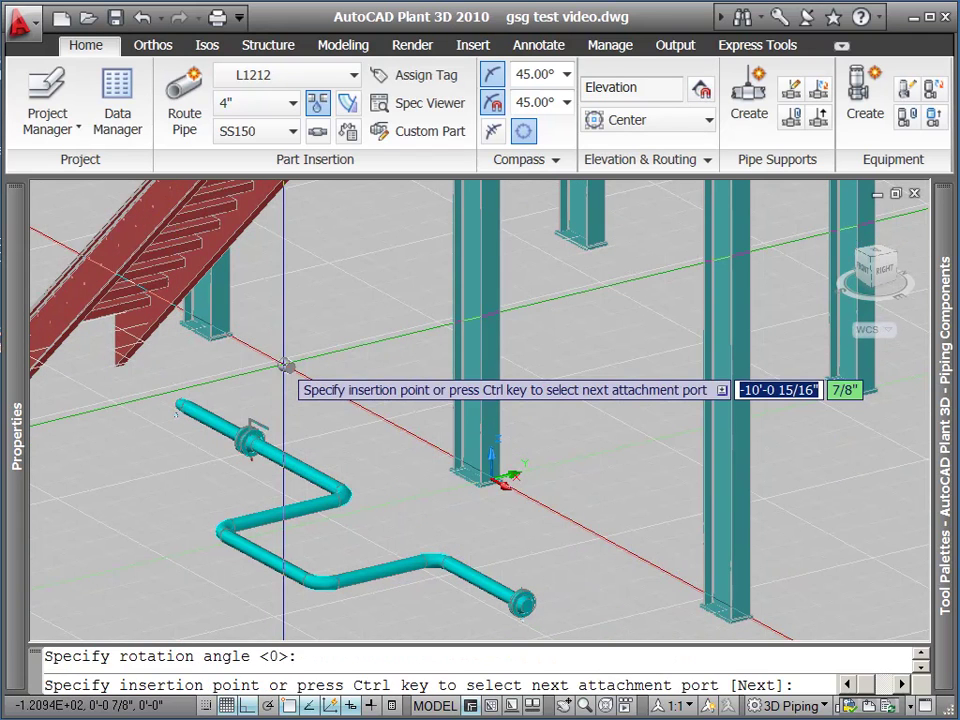
key(Escape)
Insert TEE,BV,40 (SS150) into the pipe leg between the two front elbows, rotating its branch horizontally outward from the run.
mouse_move(945, 318)
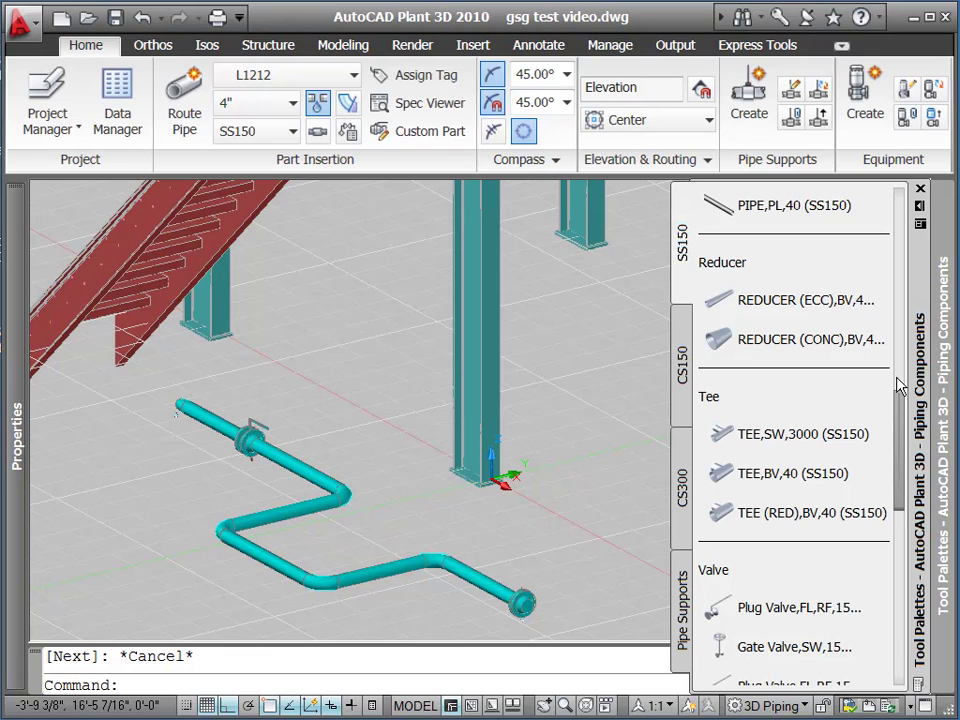
click(763, 478)
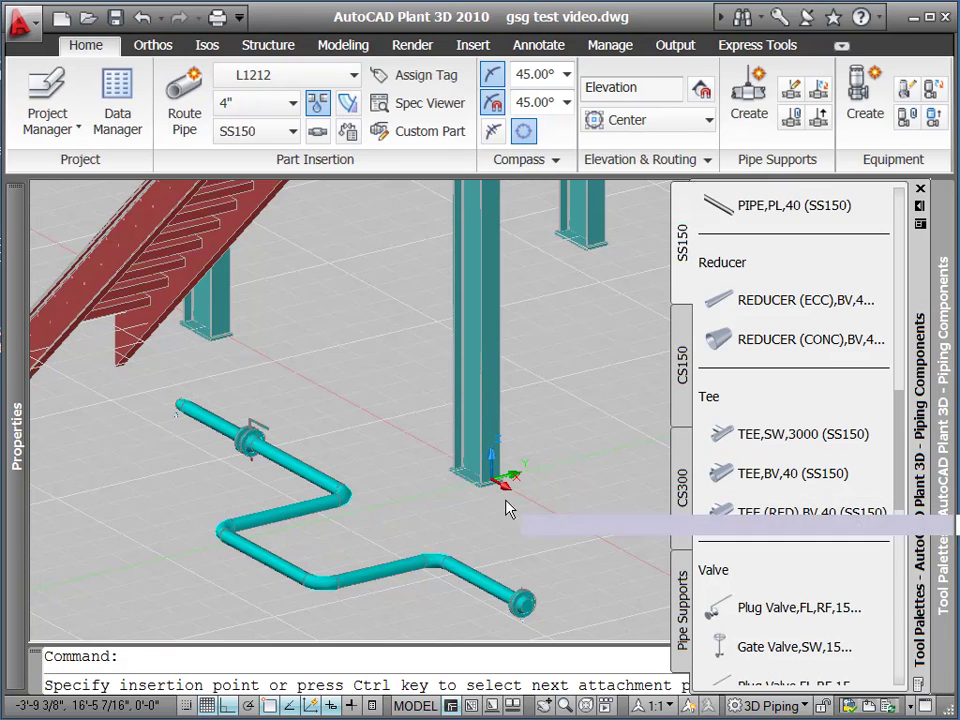
click(274, 566)
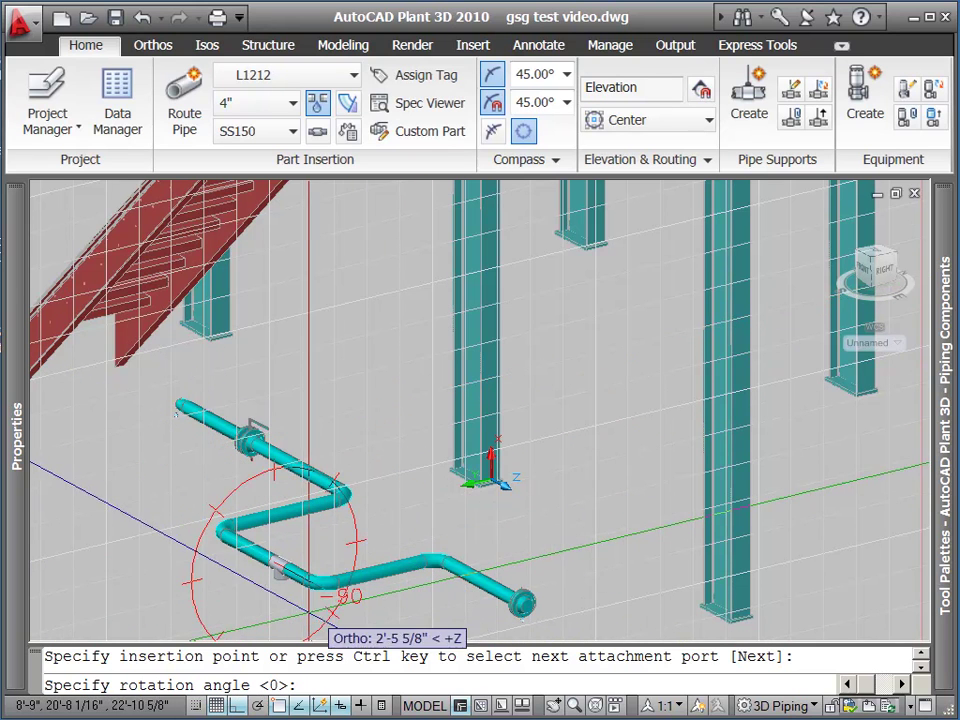
click(277, 600)
key(Escape)
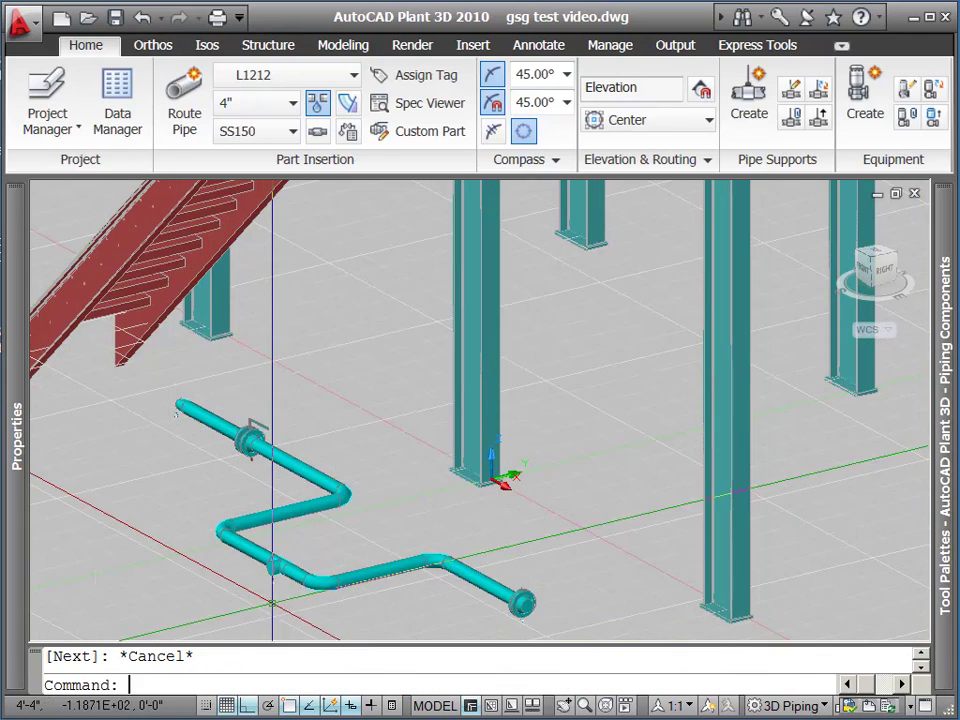
Route a straight branch pipe about 1'-10" long from the tee's open branch port.
scroll(280, 590, up, 5)
middle_drag(277, 579, 390, 492)
click(388, 455)
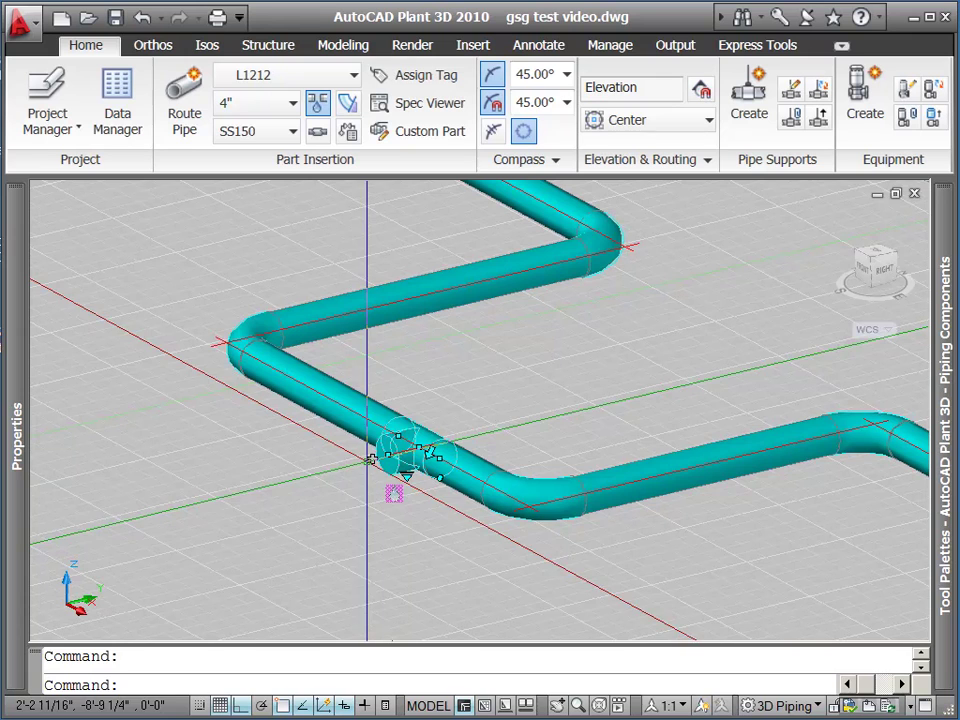
click(372, 458)
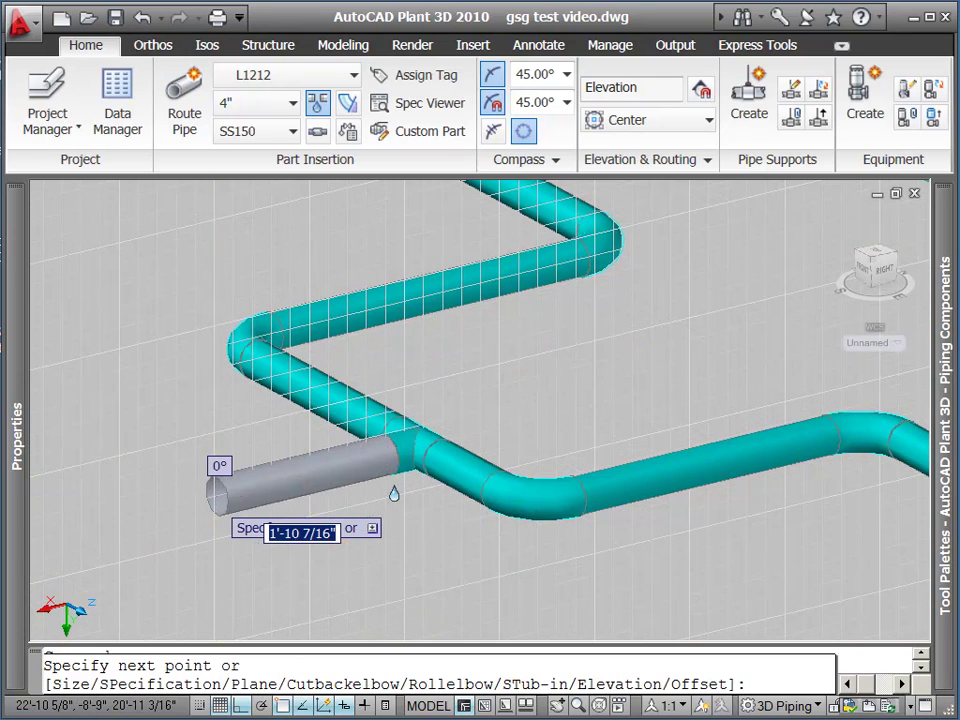
click(221, 541)
key(Escape)
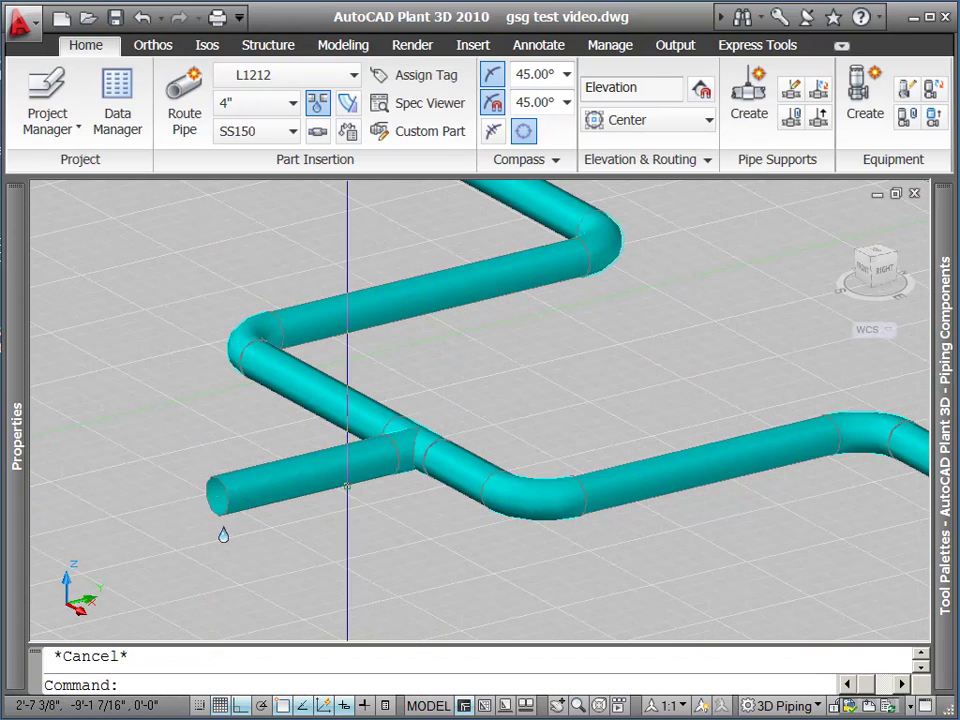
Examine the properties of the inserted tee, including its class, size, spec and line number, and clear the selection.
click(409, 452)
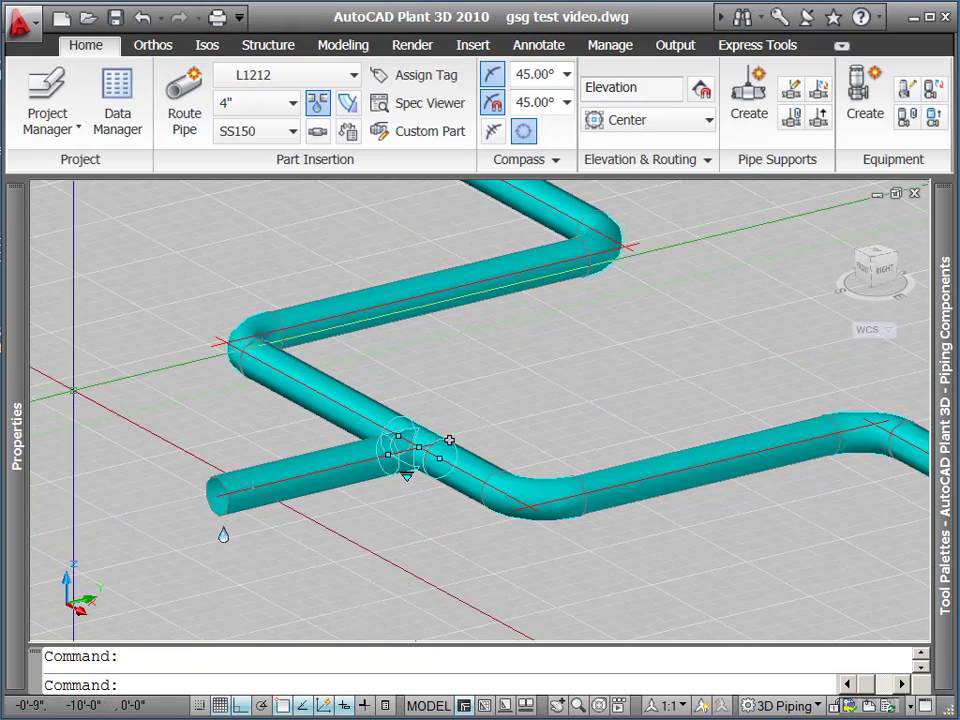
mouse_move(25, 385)
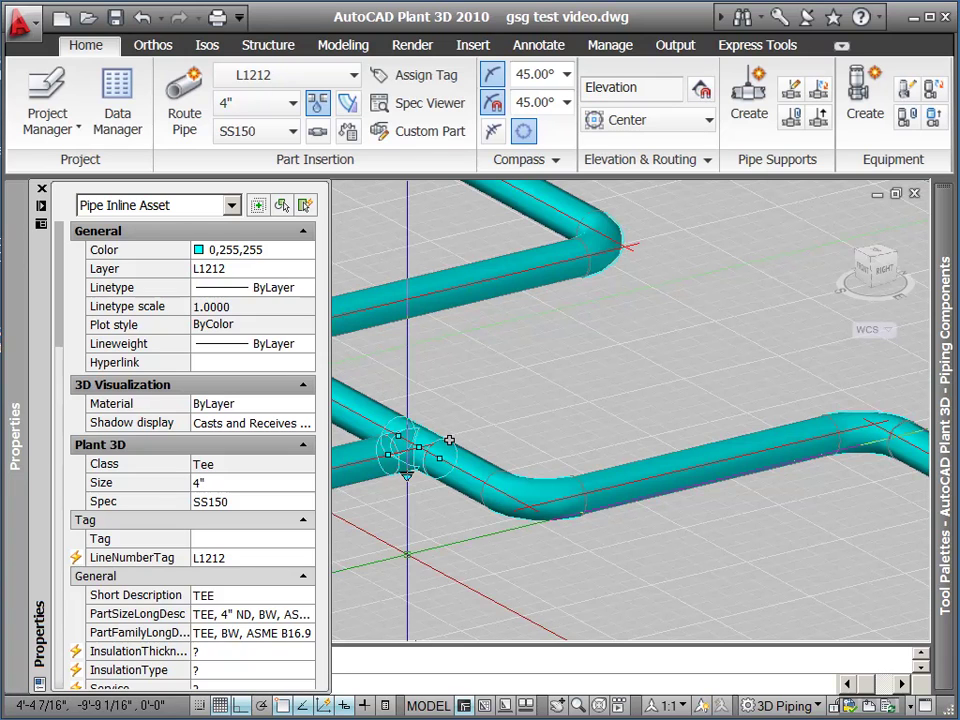
key(Escape)
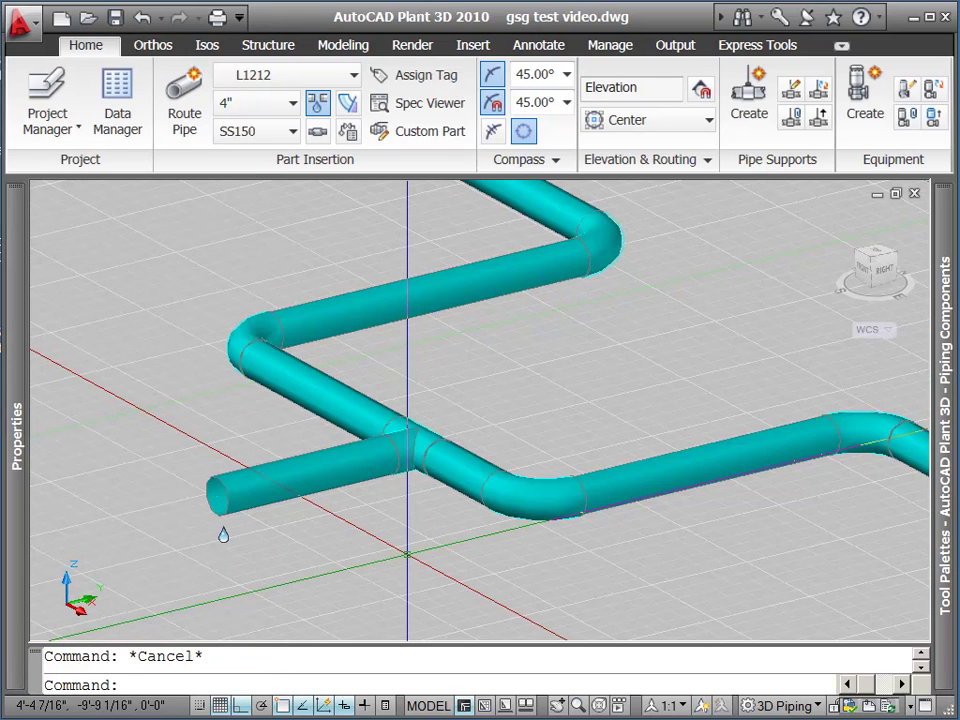